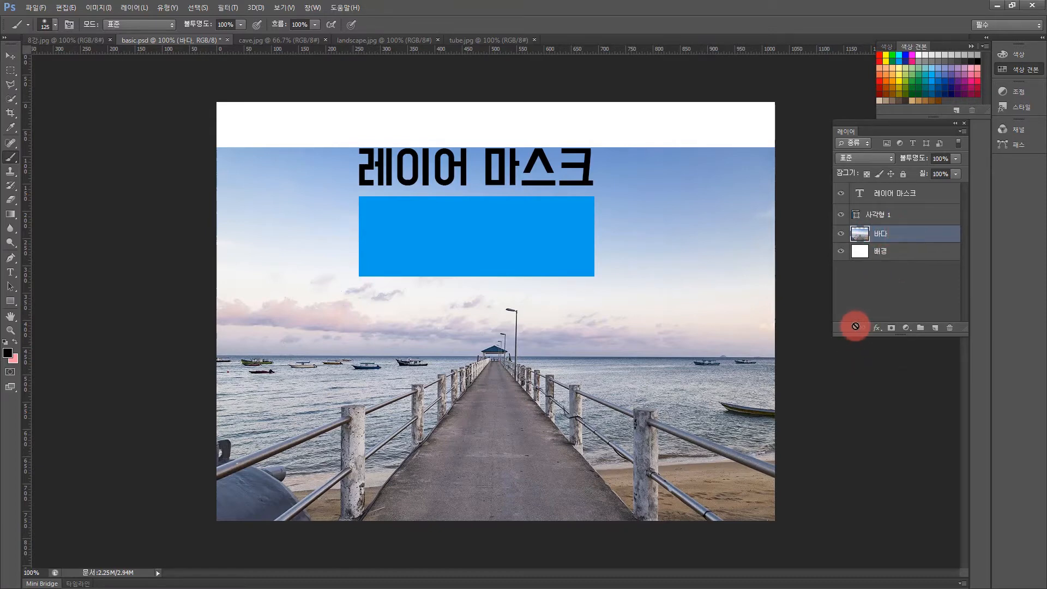
Add a layer mask to the 바다 layer and make the mask the active painting target.
{"action": "left_click", "coordinate": [891, 328]}
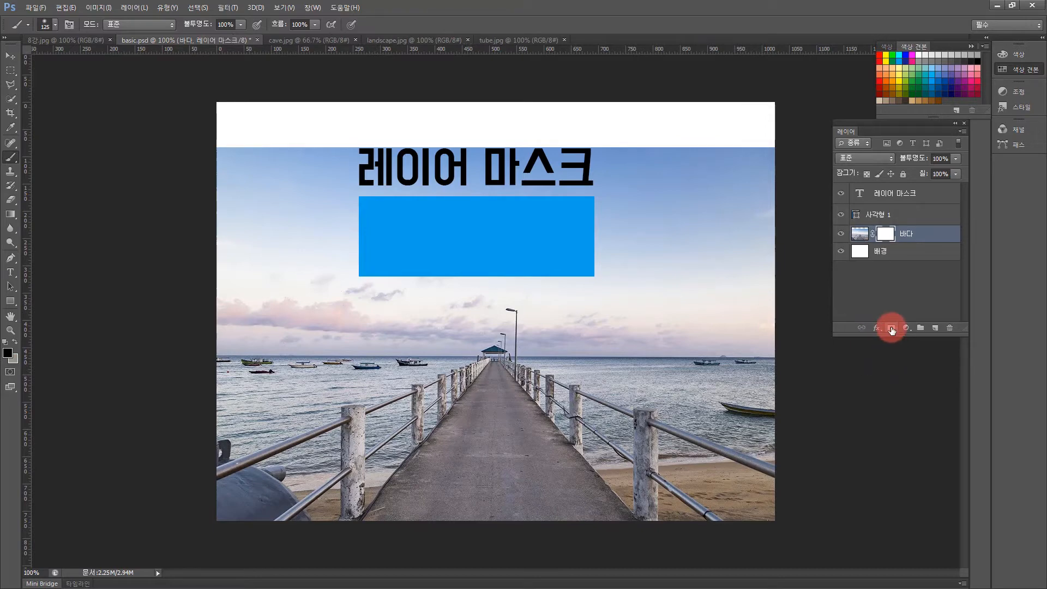
{"action": "left_click", "coordinate": [856, 236]}
{"action": "left_click", "coordinate": [875, 234]}
{"action": "left_click", "coordinate": [884, 235]}
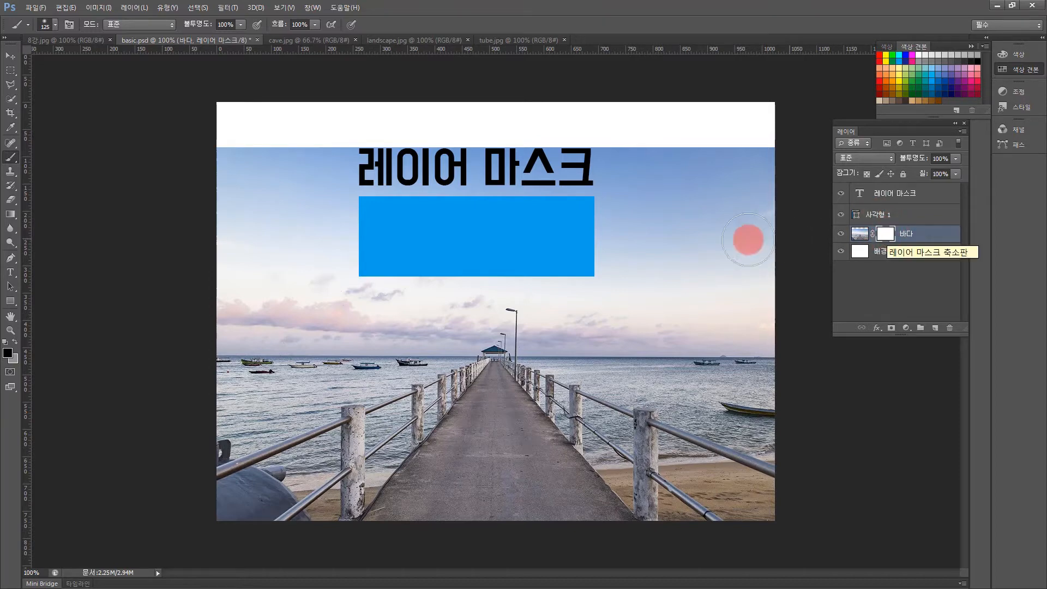
Brush black on the 바다 layer mask across the upper sky to hide that part of the photo.
{"action": "left_click_drag", "start_coordinate": [492, 329], "coordinate": [516, 374]}
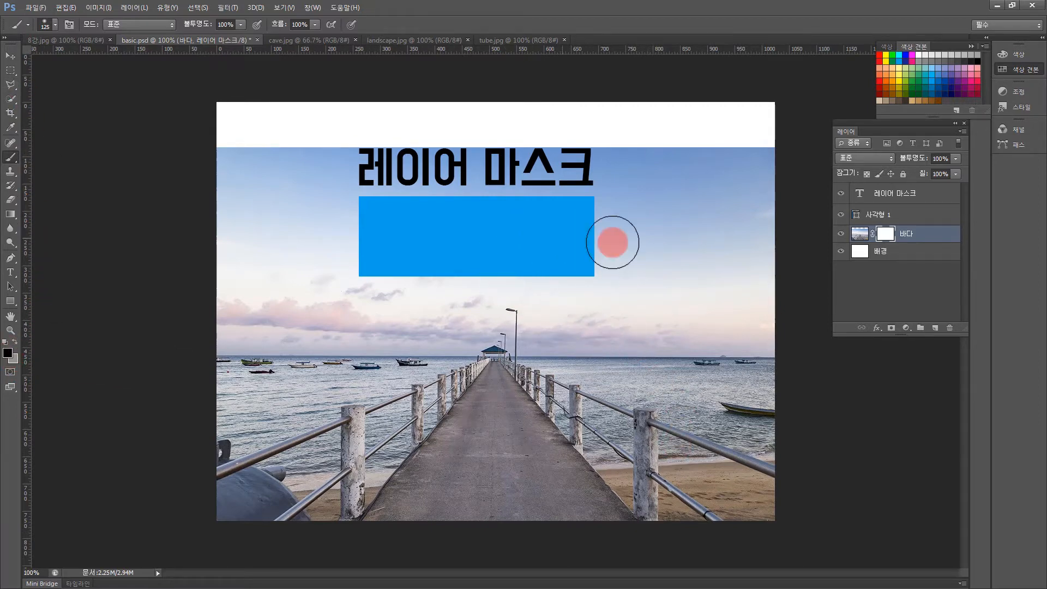
{"action": "mouse_move", "coordinate": [731, 236]}
{"action": "left_mouse_down"}
{"action": "mouse_move", "coordinate": [629, 234]}
{"action": "mouse_move", "coordinate": [749, 227]}
{"action": "mouse_move", "coordinate": [592, 208]}
{"action": "mouse_move", "coordinate": [744, 197]}
{"action": "mouse_move", "coordinate": [663, 193]}
{"action": "mouse_move", "coordinate": [779, 185]}
{"action": "mouse_move", "coordinate": [617, 184]}
{"action": "mouse_move", "coordinate": [767, 172]}
{"action": "mouse_move", "coordinate": [560, 162]}
{"action": "mouse_move", "coordinate": [463, 167]}
{"action": "mouse_move", "coordinate": [673, 170]}
{"action": "mouse_move", "coordinate": [477, 169]}
{"action": "mouse_move", "coordinate": [341, 194]}
{"action": "mouse_move", "coordinate": [731, 215]}
{"action": "left_mouse_up"}
{"action": "left_click_drag", "start_coordinate": [475, 241], "coordinate": [718, 250]}
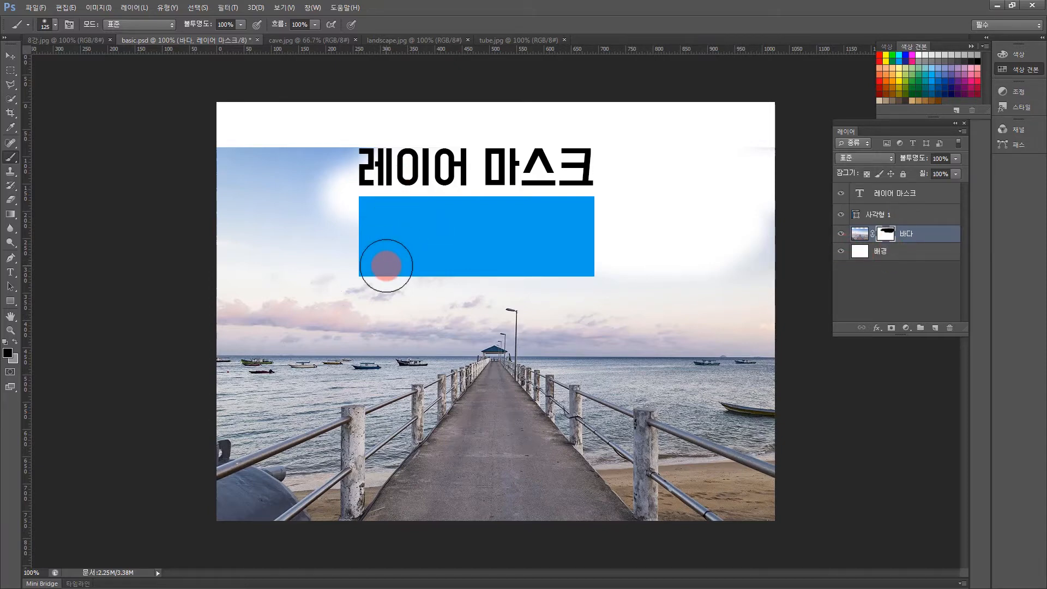
Set the foreground colour to white (ffffff) and paint the hidden sky back in on the 바다 layer mask.
{"action": "left_click", "coordinate": [7, 353]}
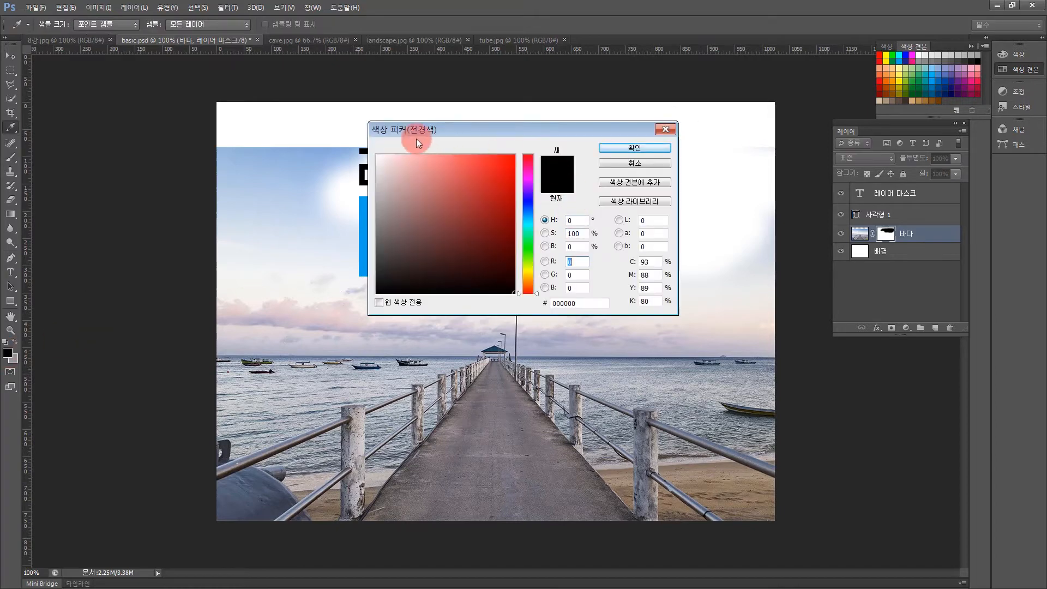
{"action": "left_click", "coordinate": [346, 127]}
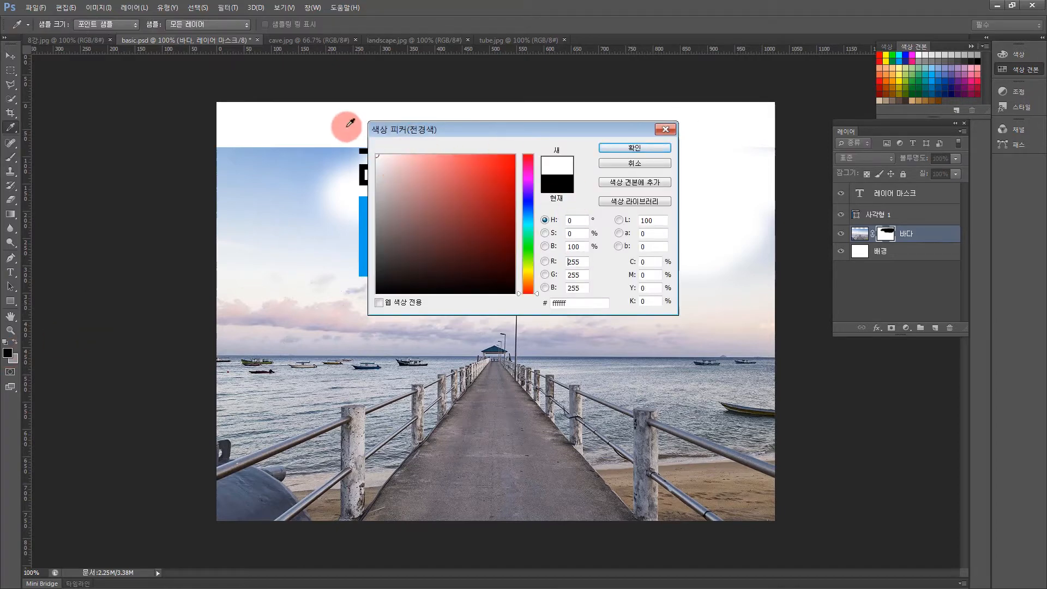
{"action": "left_click", "coordinate": [620, 146]}
{"action": "mouse_move", "coordinate": [280, 157]}
{"action": "left_mouse_down"}
{"action": "mouse_move", "coordinate": [649, 165]}
{"action": "mouse_move", "coordinate": [788, 182]}
{"action": "mouse_move", "coordinate": [292, 184]}
{"action": "mouse_move", "coordinate": [738, 186]}
{"action": "mouse_move", "coordinate": [272, 197]}
{"action": "mouse_move", "coordinate": [778, 224]}
{"action": "mouse_move", "coordinate": [340, 228]}
{"action": "mouse_move", "coordinate": [815, 248]}
{"action": "mouse_move", "coordinate": [429, 252]}
{"action": "mouse_move", "coordinate": [793, 195]}
{"action": "mouse_move", "coordinate": [524, 152]}
{"action": "mouse_move", "coordinate": [735, 155]}
{"action": "mouse_move", "coordinate": [472, 214]}
{"action": "mouse_move", "coordinate": [330, 261]}
{"action": "mouse_move", "coordinate": [624, 304]}
{"action": "mouse_move", "coordinate": [546, 313]}
{"action": "mouse_move", "coordinate": [766, 316]}
{"action": "mouse_move", "coordinate": [781, 214]}
{"action": "mouse_move", "coordinate": [683, 227]}
{"action": "mouse_move", "coordinate": [774, 191]}
{"action": "mouse_move", "coordinate": [768, 185]}
{"action": "mouse_move", "coordinate": [182, 181]}
{"action": "mouse_move", "coordinate": [324, 232]}
{"action": "mouse_move", "coordinate": [511, 266]}
{"action": "mouse_move", "coordinate": [380, 288]}
{"action": "mouse_move", "coordinate": [780, 290]}
{"action": "mouse_move", "coordinate": [728, 285]}
{"action": "mouse_move", "coordinate": [706, 263]}
{"action": "left_mouse_up"}
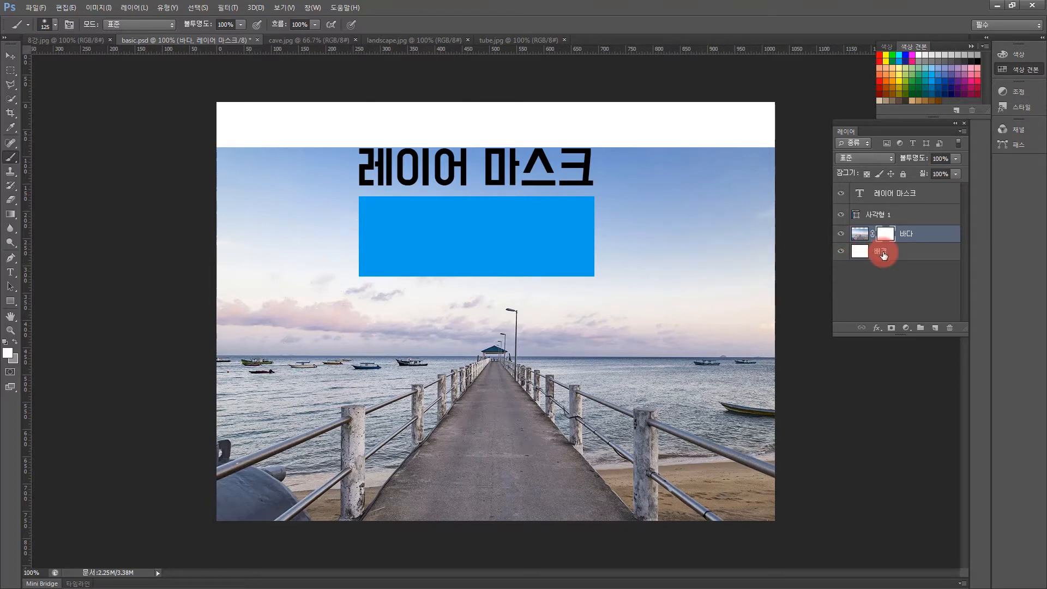
Fill the 배경 layer with the pink background colour.
{"action": "left_click", "coordinate": [856, 252]}
{"action": "left_click_drag", "start_coordinate": [422, 332], "coordinate": [871, 260]}
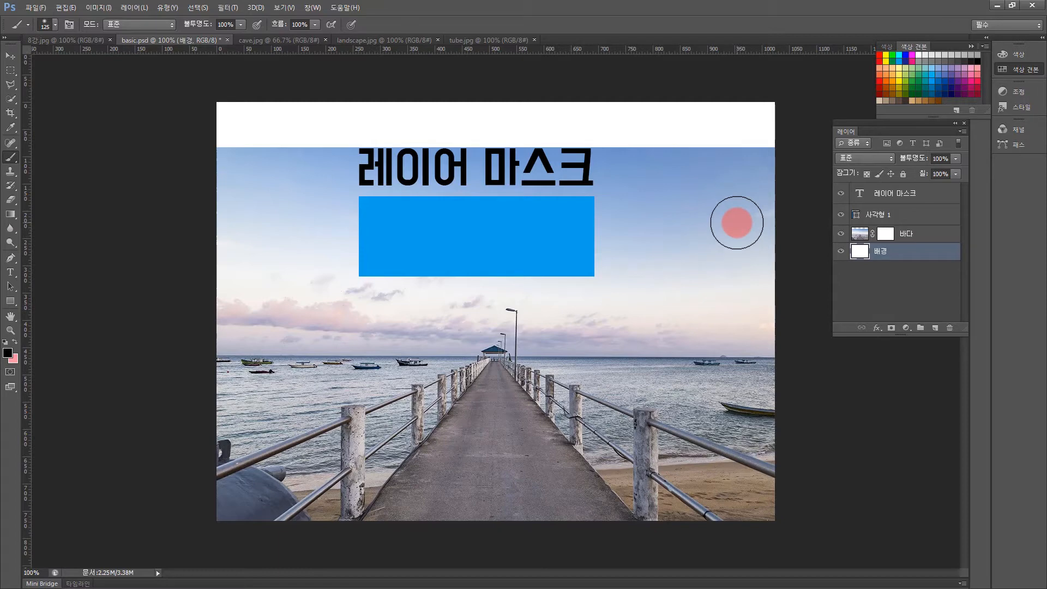
{"action": "key", "text": "ctrl+BackSpace"}
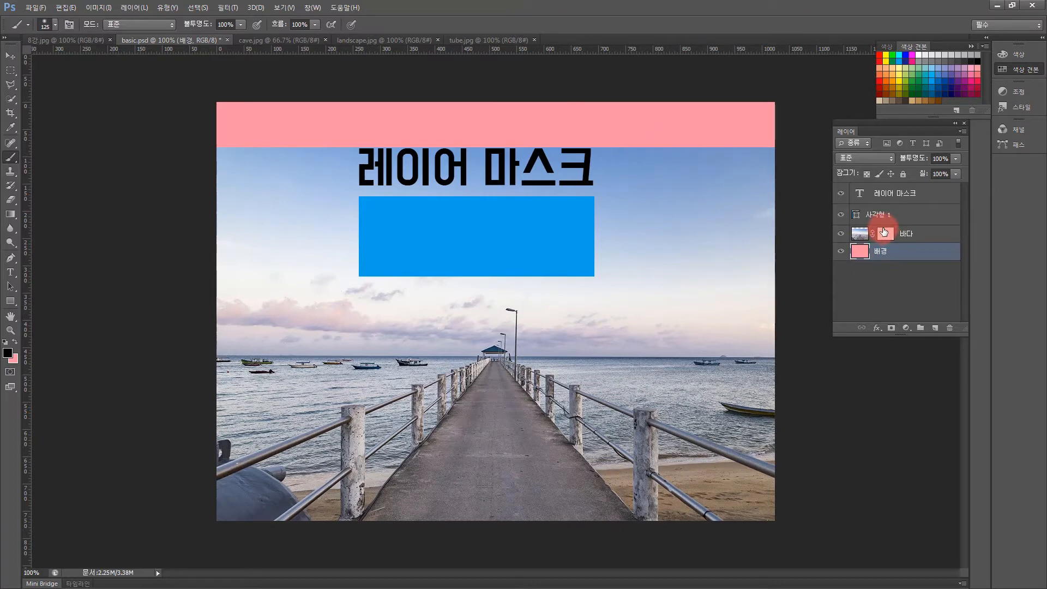
Set the foreground colour to black (000000) and paint out the whole sky on the 바다 layer mask.
{"action": "left_click", "coordinate": [885, 233]}
{"action": "left_click", "coordinate": [112, 45]}
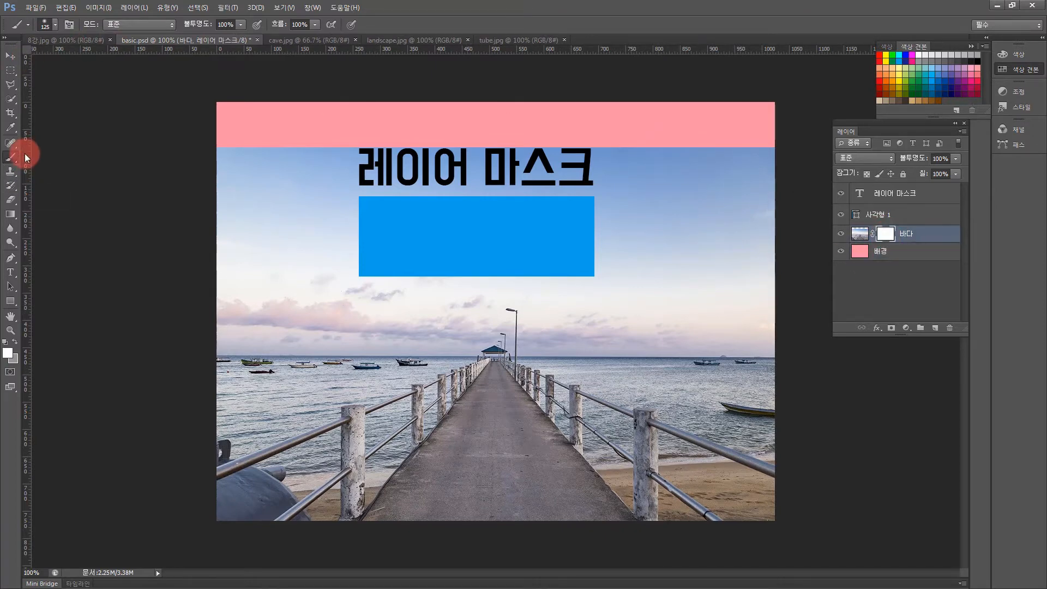
{"action": "left_click", "coordinate": [7, 353]}
{"action": "mouse_move", "coordinate": [435, 236]}
{"action": "left_mouse_down"}
{"action": "mouse_move", "coordinate": [545, 322]}
{"action": "mouse_move", "coordinate": [618, 291]}
{"action": "left_mouse_up"}
{"action": "left_click", "coordinate": [635, 147]}
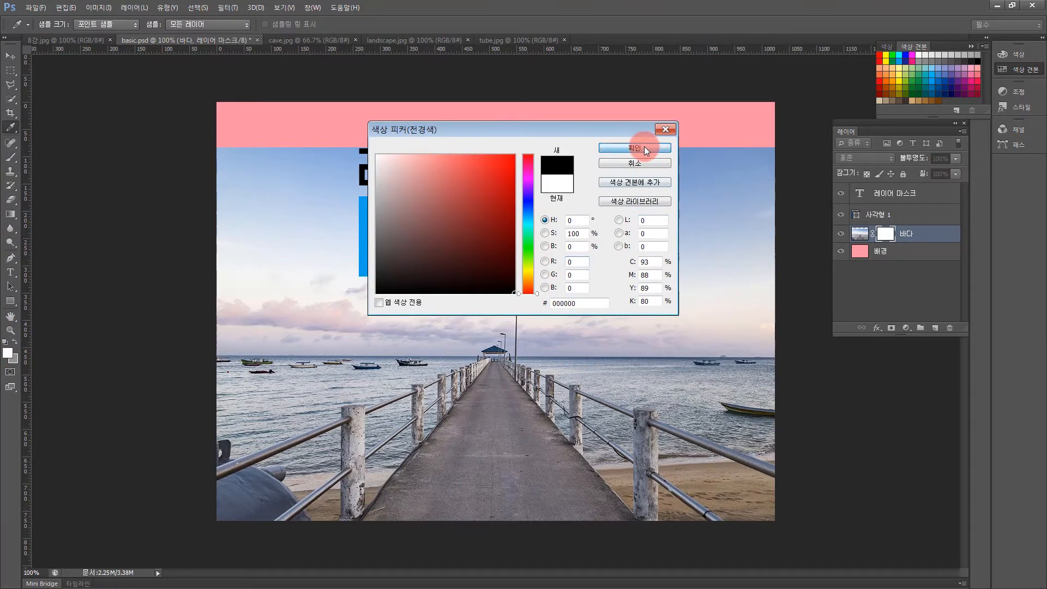
{"action": "left_click", "coordinate": [797, 152]}
{"action": "mouse_move", "coordinate": [797, 153]}
{"action": "left_mouse_down"}
{"action": "mouse_move", "coordinate": [517, 138]}
{"action": "mouse_move", "coordinate": [175, 143]}
{"action": "mouse_move", "coordinate": [158, 149]}
{"action": "mouse_move", "coordinate": [318, 165]}
{"action": "mouse_move", "coordinate": [811, 180]}
{"action": "mouse_move", "coordinate": [252, 172]}
{"action": "mouse_move", "coordinate": [145, 175]}
{"action": "mouse_move", "coordinate": [135, 187]}
{"action": "mouse_move", "coordinate": [730, 255]}
{"action": "mouse_move", "coordinate": [859, 259]}
{"action": "mouse_move", "coordinate": [339, 174]}
{"action": "mouse_move", "coordinate": [808, 205]}
{"action": "mouse_move", "coordinate": [273, 221]}
{"action": "mouse_move", "coordinate": [424, 218]}
{"action": "mouse_move", "coordinate": [413, 244]}
{"action": "mouse_move", "coordinate": [274, 265]}
{"action": "mouse_move", "coordinate": [413, 280]}
{"action": "mouse_move", "coordinate": [406, 302]}
{"action": "mouse_move", "coordinate": [135, 243]}
{"action": "mouse_move", "coordinate": [17, 191]}
{"action": "left_mouse_up"}
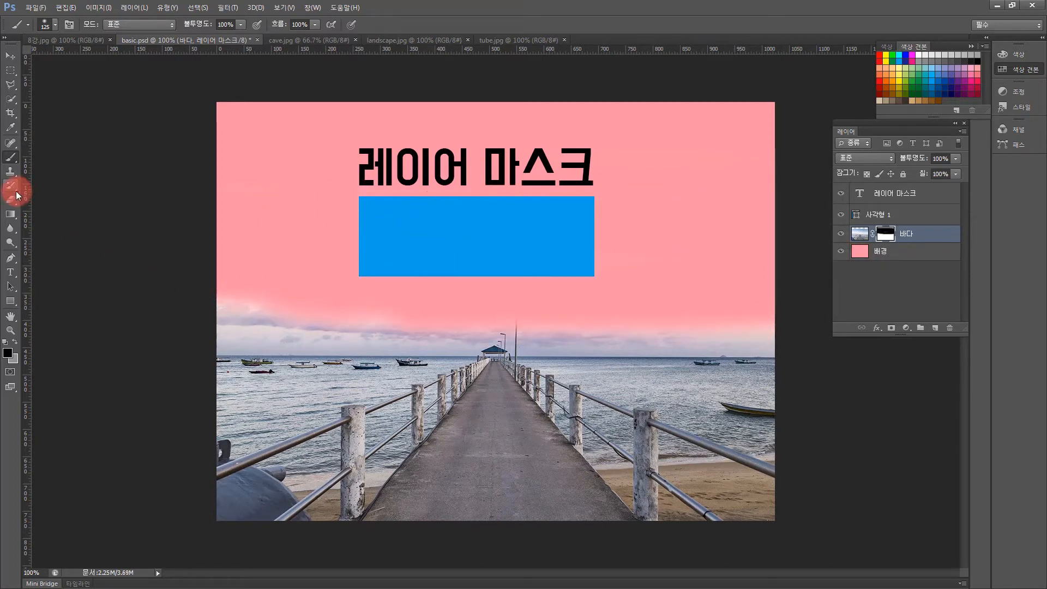
Set the foreground colour to grey (888686) and paint over the sky on the 바다 mask to make it semi-transparent.
{"action": "left_click", "coordinate": [7, 353]}
{"action": "left_click_drag", "start_coordinate": [382, 163], "coordinate": [327, 106]}
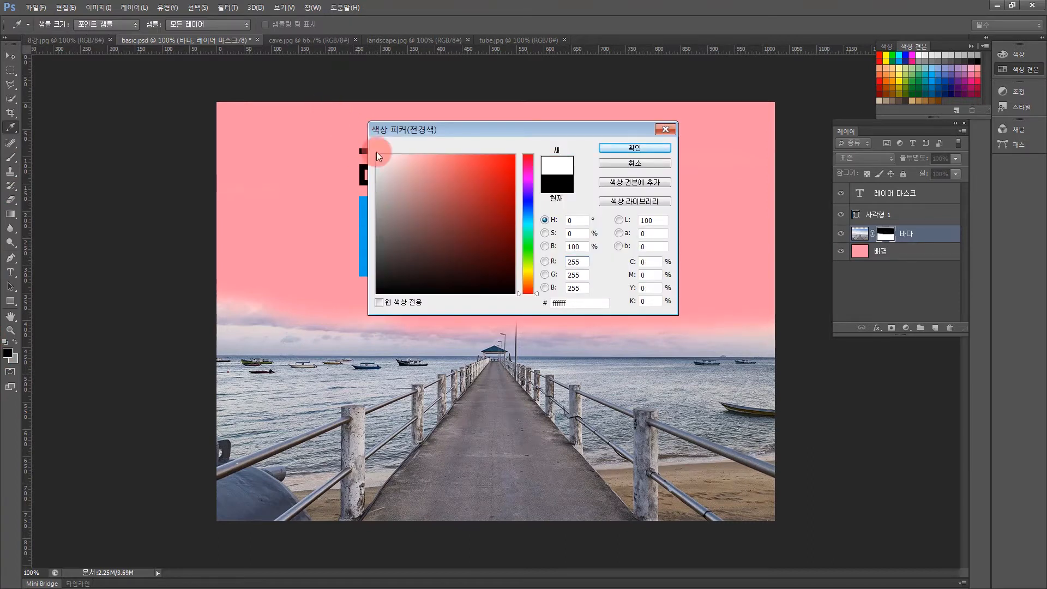
{"action": "left_click", "coordinate": [378, 219]}
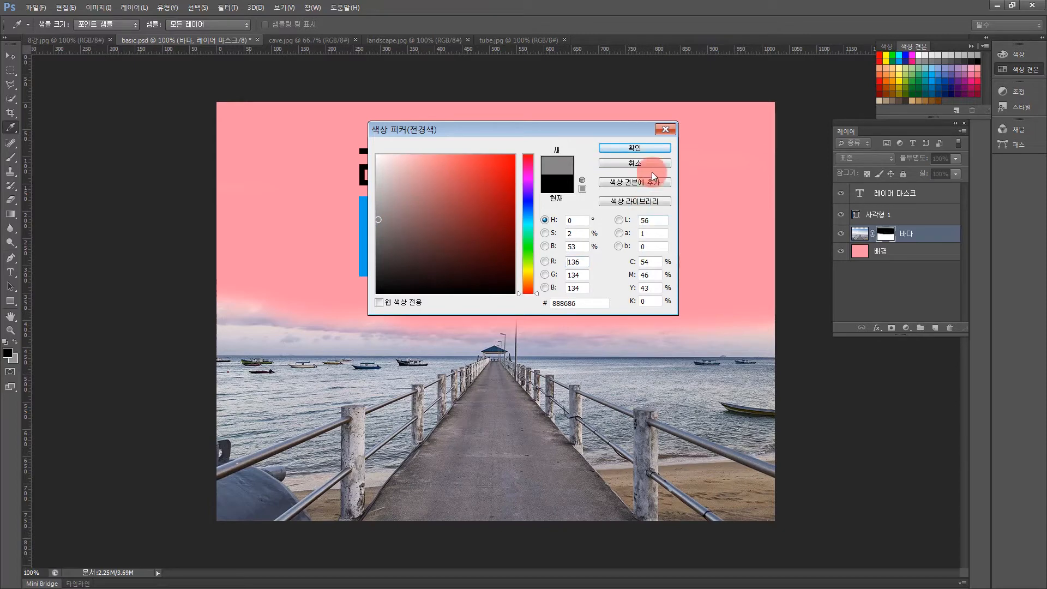
{"action": "left_click", "coordinate": [631, 148]}
{"action": "key", "text": "b"}
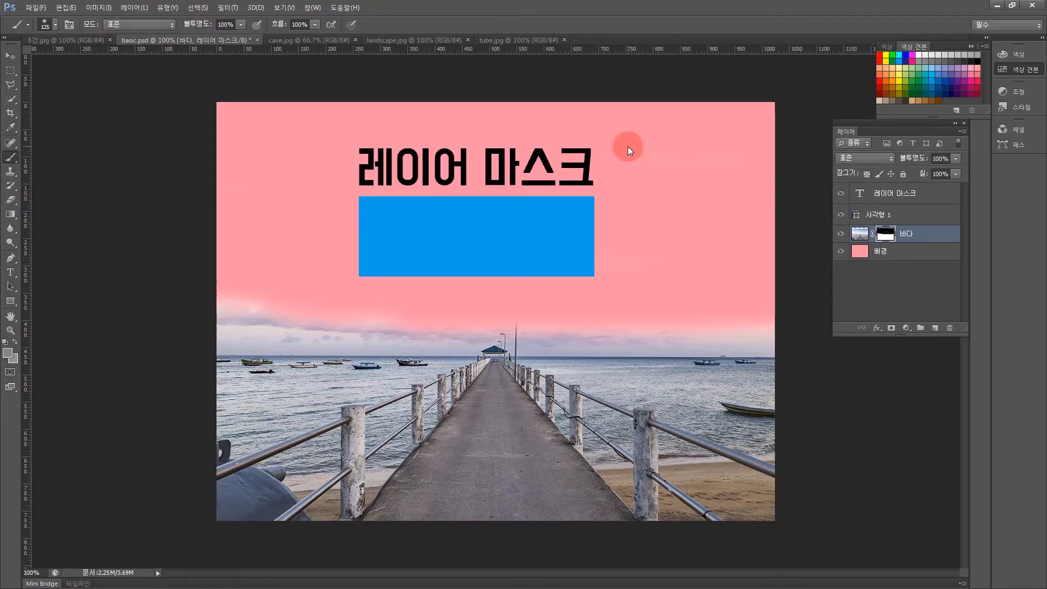
{"action": "mouse_move", "coordinate": [145, 308]}
{"action": "left_mouse_down"}
{"action": "mouse_move", "coordinate": [531, 311]}
{"action": "mouse_move", "coordinate": [743, 272]}
{"action": "left_mouse_up"}
{"action": "mouse_move", "coordinate": [152, 277]}
{"action": "left_mouse_down"}
{"action": "mouse_move", "coordinate": [836, 273]}
{"action": "mouse_move", "coordinate": [276, 203]}
{"action": "mouse_move", "coordinate": [781, 204]}
{"action": "mouse_move", "coordinate": [158, 207]}
{"action": "mouse_move", "coordinate": [860, 206]}
{"action": "mouse_move", "coordinate": [117, 113]}
{"action": "left_mouse_up"}
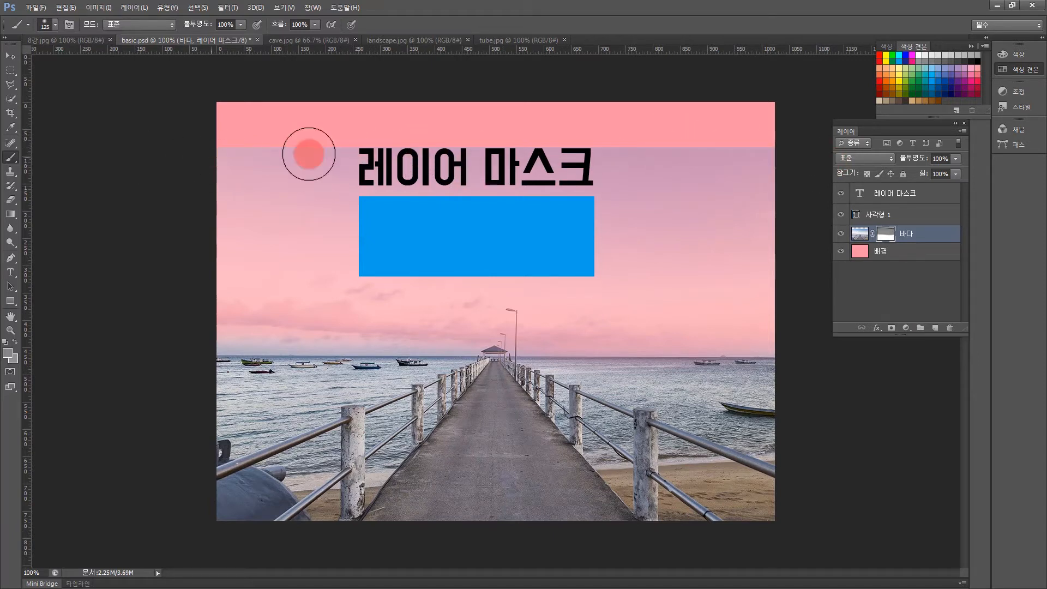
Set the foreground colour to black (000000) and paint along the photo's upper edge on the mask to blend it into the pink.
{"action": "left_click", "coordinate": [8, 356]}
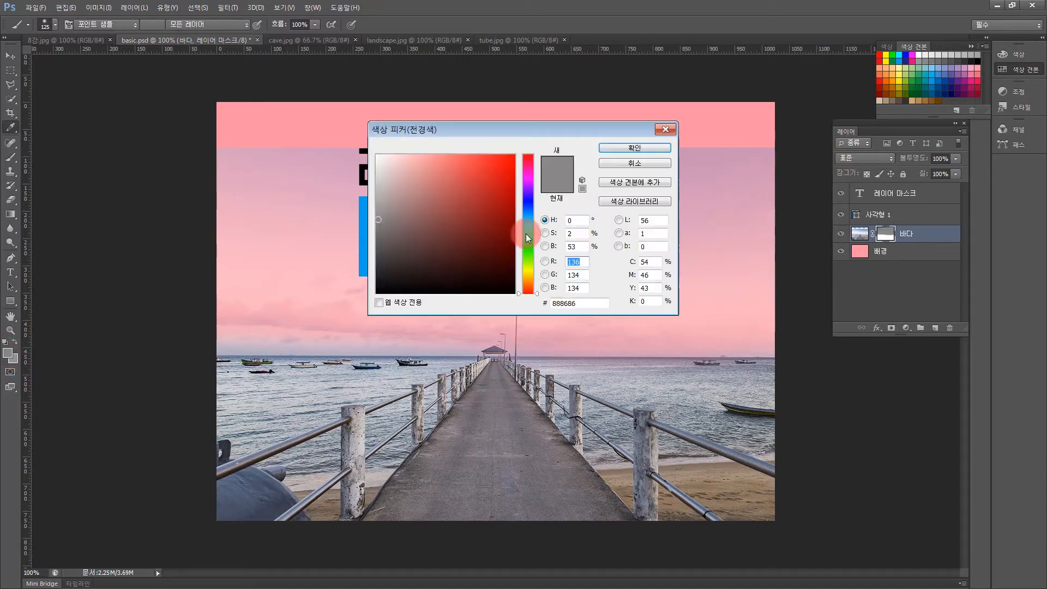
{"action": "left_click_drag", "start_coordinate": [484, 243], "coordinate": [671, 355]}
{"action": "left_click", "coordinate": [621, 149]}
{"action": "key", "text": "b"}
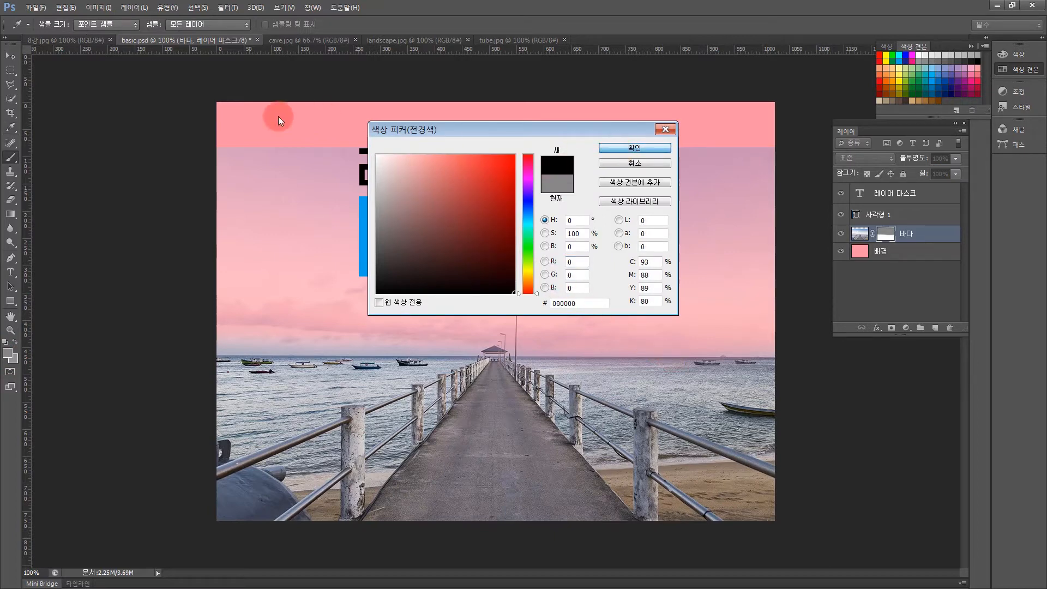
{"action": "mouse_move", "coordinate": [452, 147]}
{"action": "left_mouse_down"}
{"action": "mouse_move", "coordinate": [778, 164]}
{"action": "mouse_move", "coordinate": [169, 141]}
{"action": "mouse_move", "coordinate": [107, 147]}
{"action": "mouse_move", "coordinate": [1041, 351]}
{"action": "mouse_move", "coordinate": [906, 221]}
{"action": "left_mouse_up"}
Add a layer mask to the 사각형 1 shape layer and make the mask active.
{"action": "left_click", "coordinate": [906, 221]}
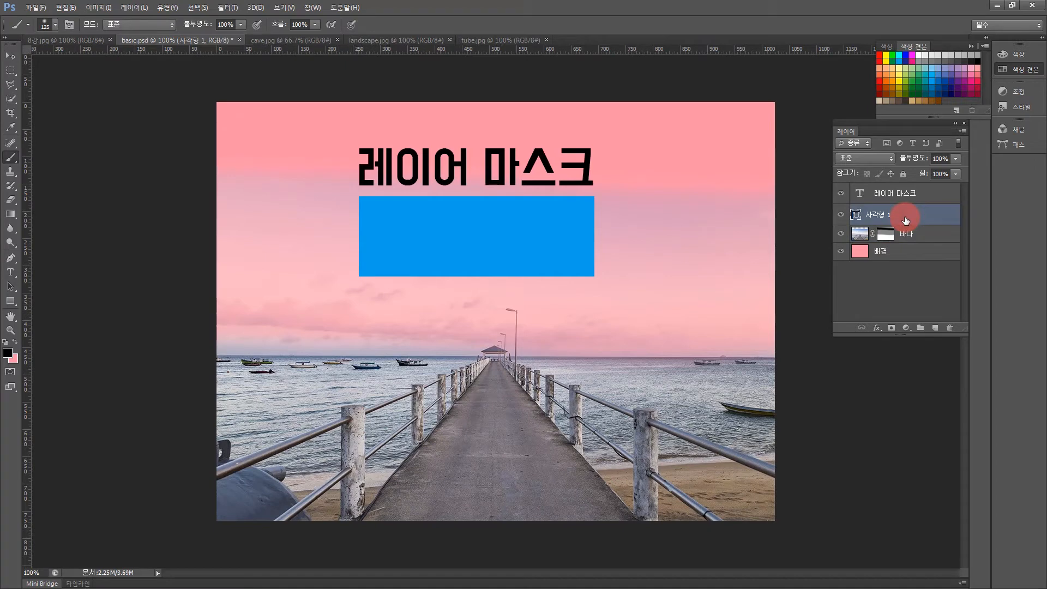
{"action": "mouse_move", "coordinate": [904, 220]}
{"action": "left_mouse_down"}
{"action": "mouse_move", "coordinate": [856, 215]}
{"action": "mouse_move", "coordinate": [910, 212]}
{"action": "left_mouse_up"}
{"action": "left_click", "coordinate": [892, 328]}
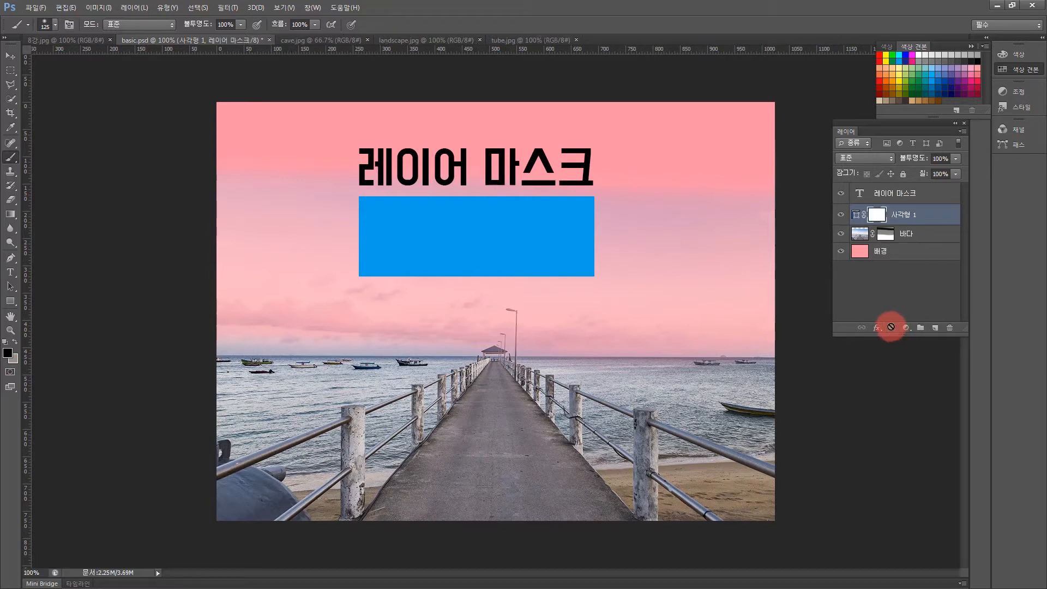
{"action": "left_click", "coordinate": [877, 217]}
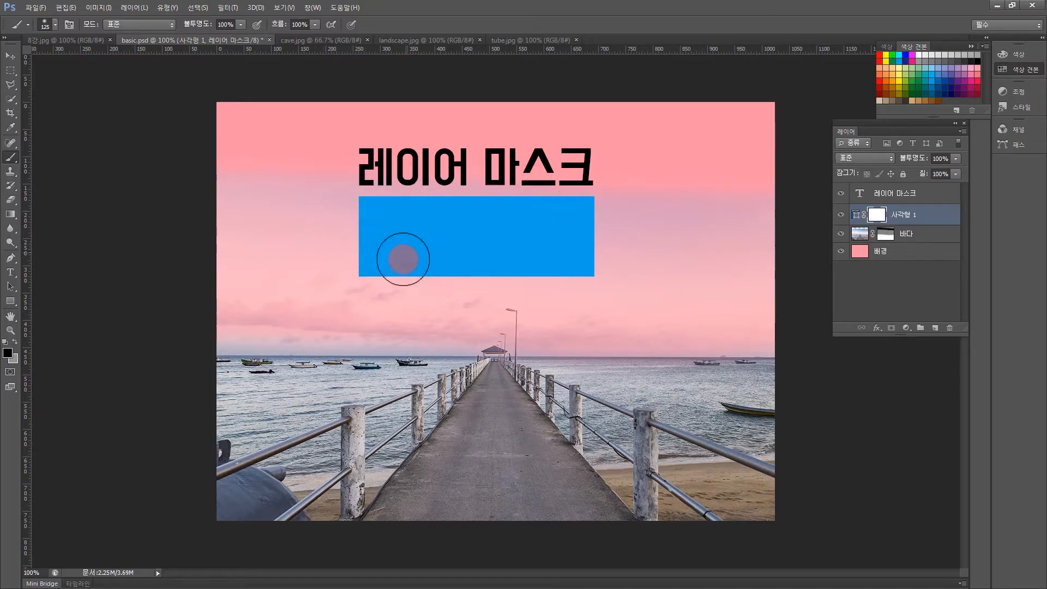
Paint black on the 사각형 1 mask across the lower half of the blue rectangle to hide it.
{"action": "left_click", "coordinate": [9, 354]}
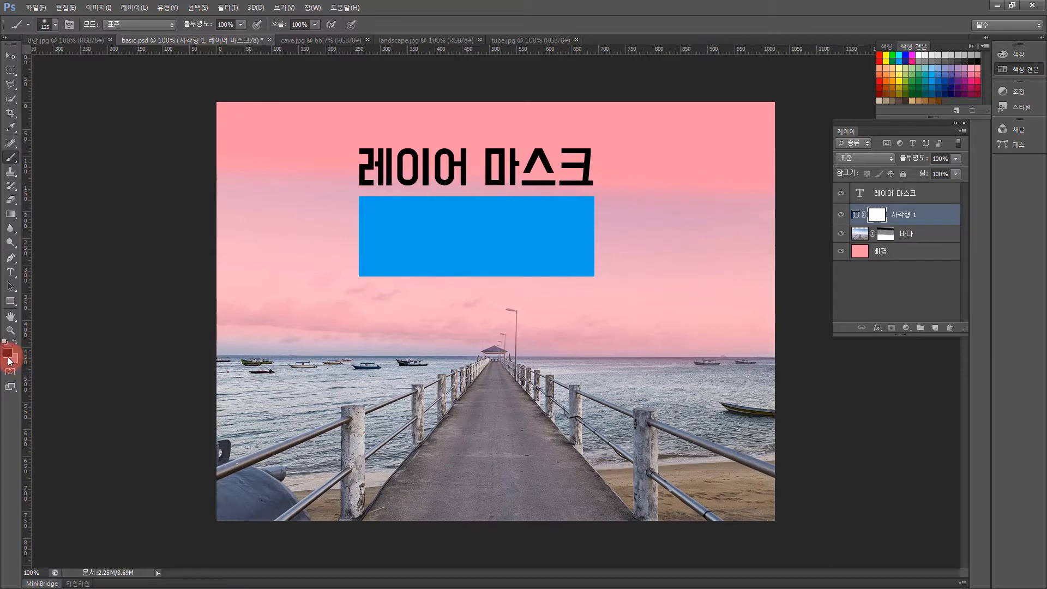
{"action": "left_click_drag", "start_coordinate": [320, 262], "coordinate": [695, 280]}
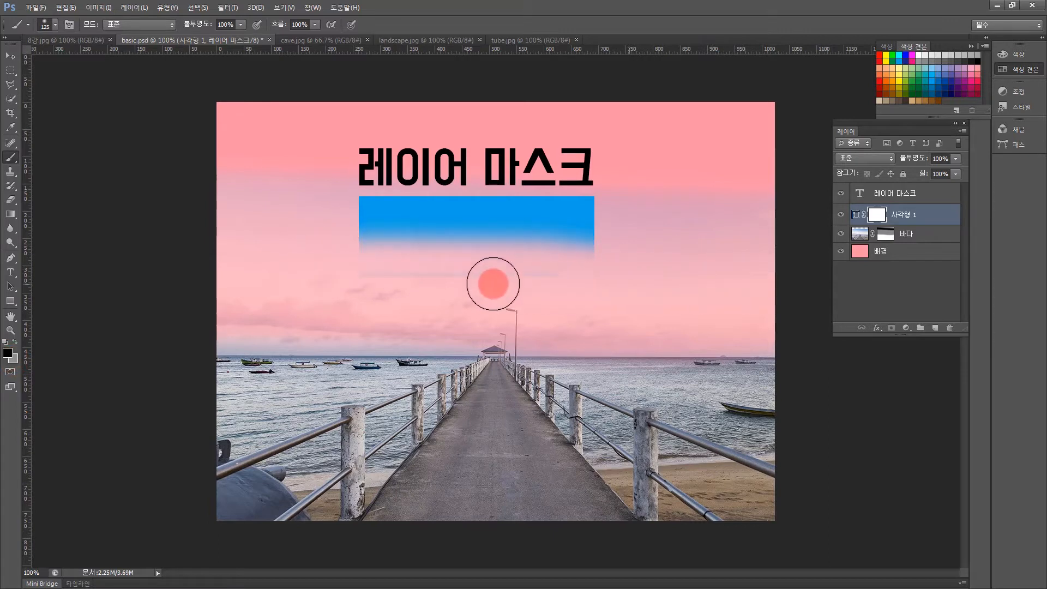
{"action": "mouse_move", "coordinate": [494, 284]}
{"action": "left_mouse_down"}
{"action": "mouse_move", "coordinate": [264, 279]}
{"action": "mouse_move", "coordinate": [688, 276]}
{"action": "mouse_move", "coordinate": [629, 275]}
{"action": "mouse_move", "coordinate": [677, 285]}
{"action": "left_mouse_up"}
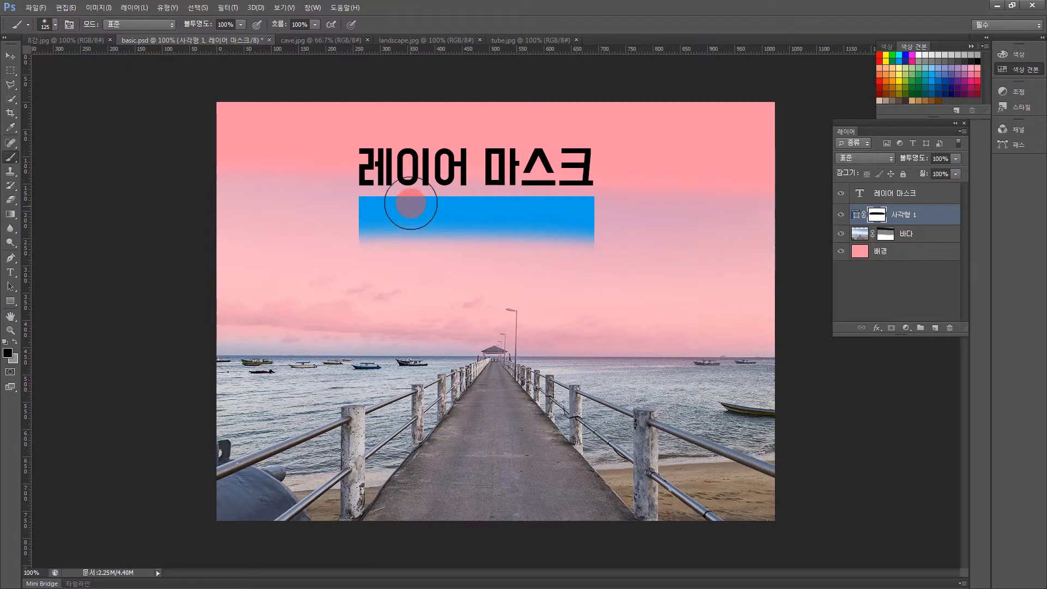
Set the foreground colour to white (ffffff) and paint the blue rectangle's hidden lower half back in on its mask.
{"action": "left_click", "coordinate": [7, 352]}
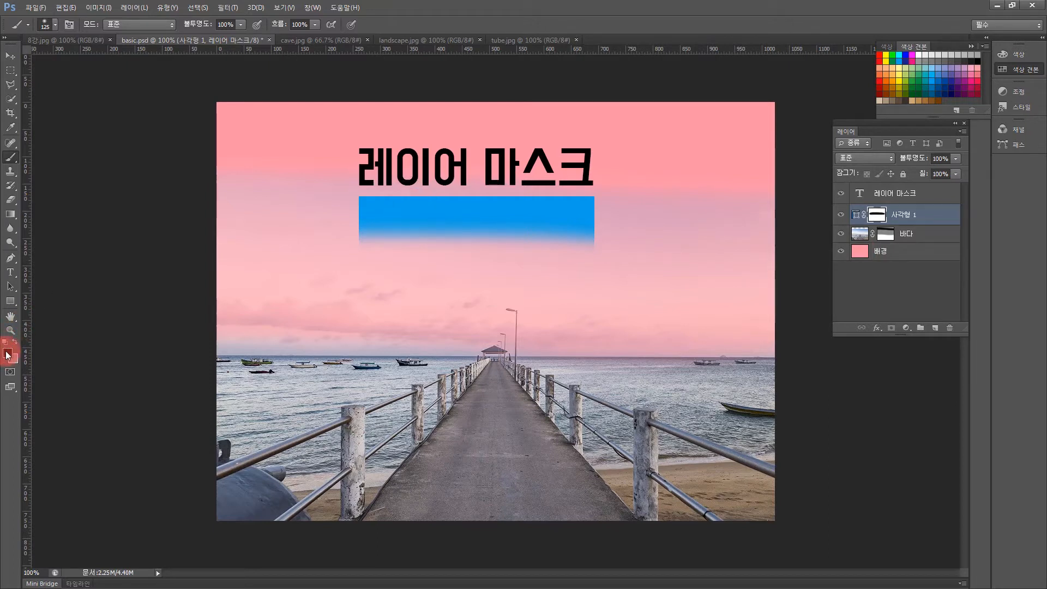
{"action": "left_click_drag", "start_coordinate": [411, 187], "coordinate": [339, 117]}
{"action": "left_click", "coordinate": [631, 149]}
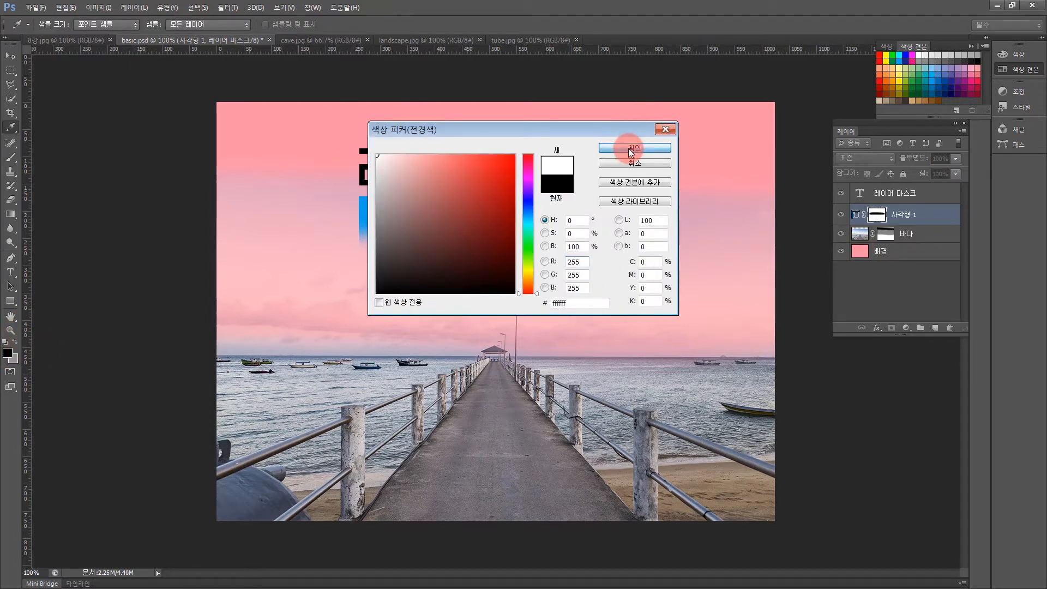
{"action": "mouse_move", "coordinate": [297, 253]}
{"action": "left_mouse_down"}
{"action": "mouse_move", "coordinate": [643, 241]}
{"action": "mouse_move", "coordinate": [306, 253]}
{"action": "mouse_move", "coordinate": [692, 266]}
{"action": "mouse_move", "coordinate": [267, 276]}
{"action": "mouse_move", "coordinate": [558, 295]}
{"action": "mouse_move", "coordinate": [1011, 248]}
{"action": "mouse_move", "coordinate": [892, 192]}
{"action": "left_mouse_up"}
Add a layer mask to the 레이어 마스크 text layer and paint grey (737373) across the text to make it semi-transparent.
{"action": "left_click", "coordinate": [892, 193]}
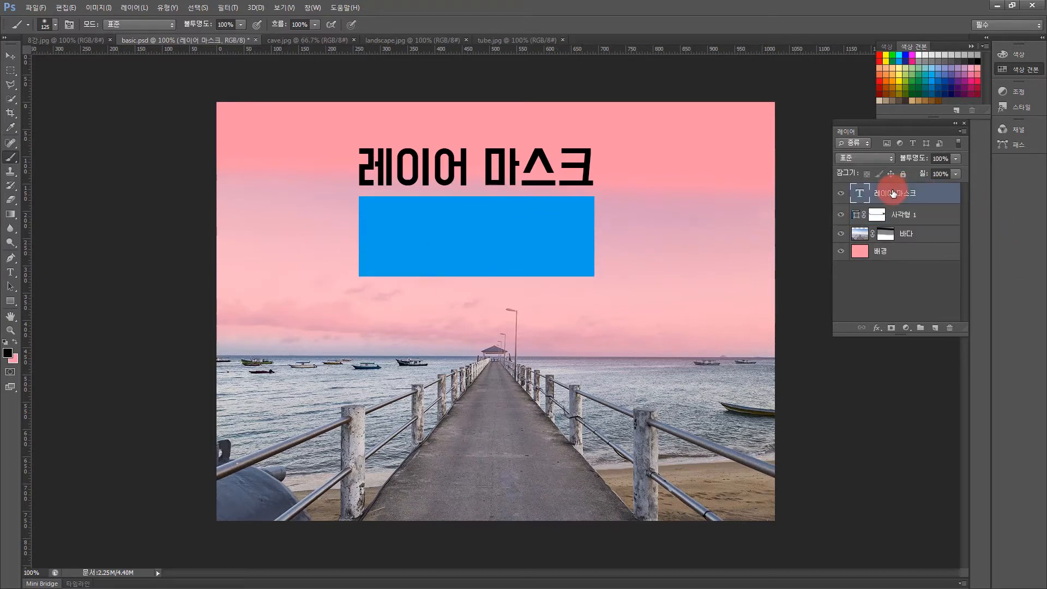
{"action": "left_click", "coordinate": [891, 327]}
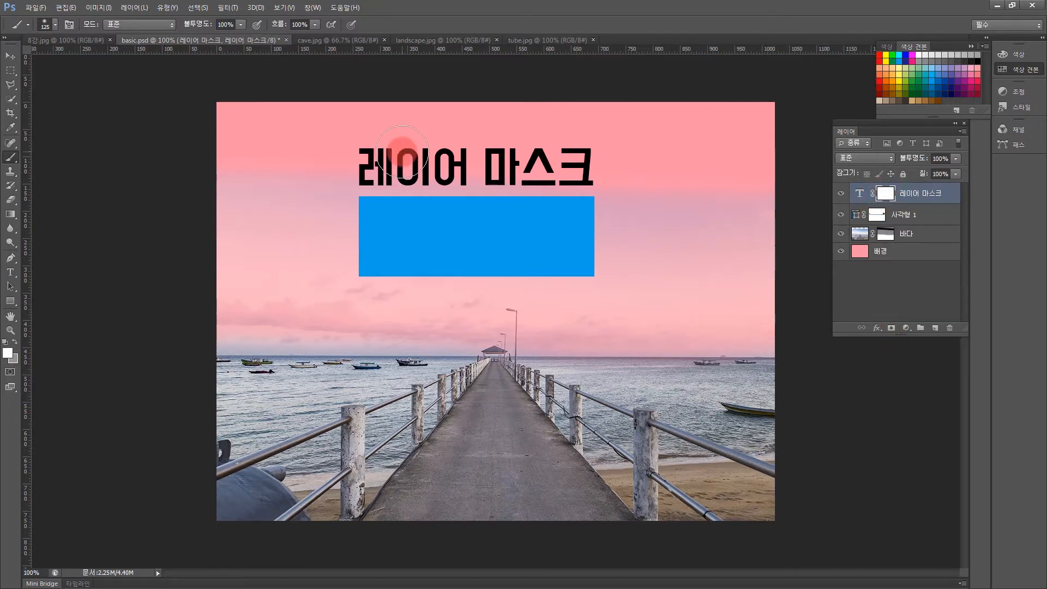
{"action": "left_click", "coordinate": [8, 352]}
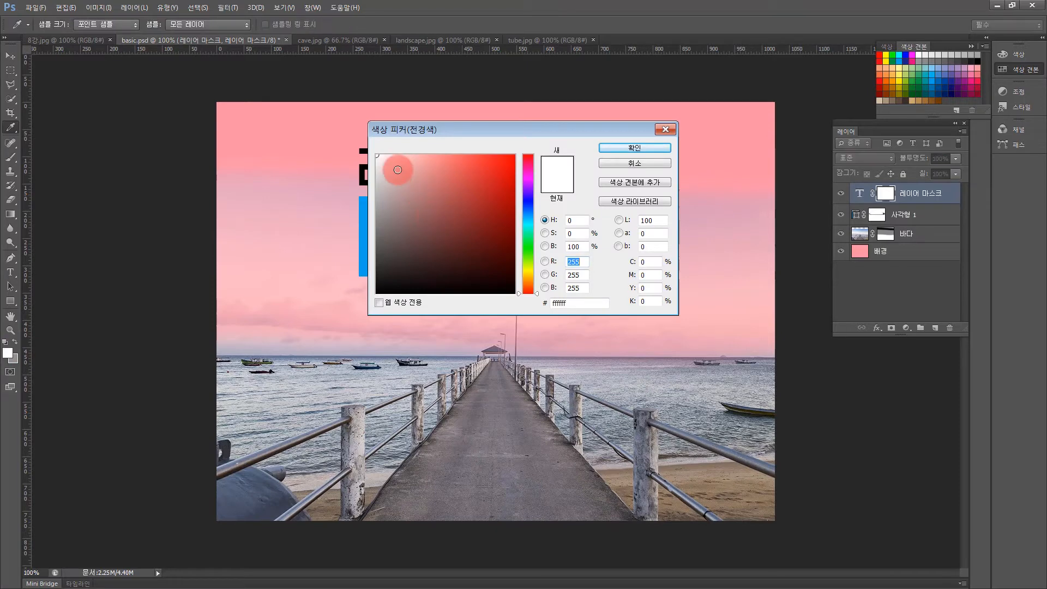
{"action": "left_click_drag", "start_coordinate": [382, 205], "coordinate": [355, 227]}
{"action": "left_click", "coordinate": [637, 144]}
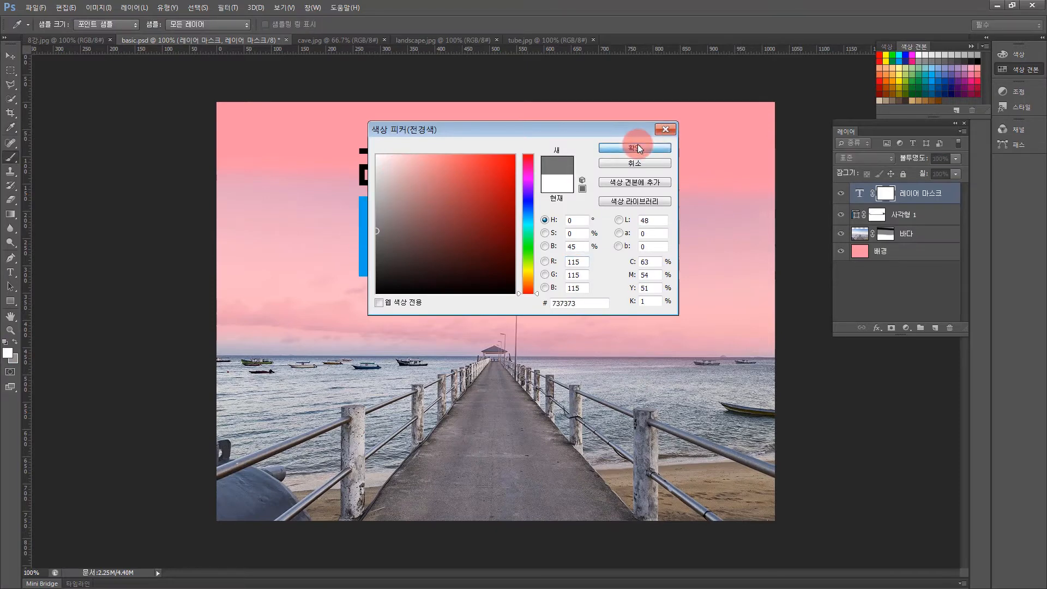
{"action": "left_click_drag", "start_coordinate": [308, 157], "coordinate": [643, 159]}
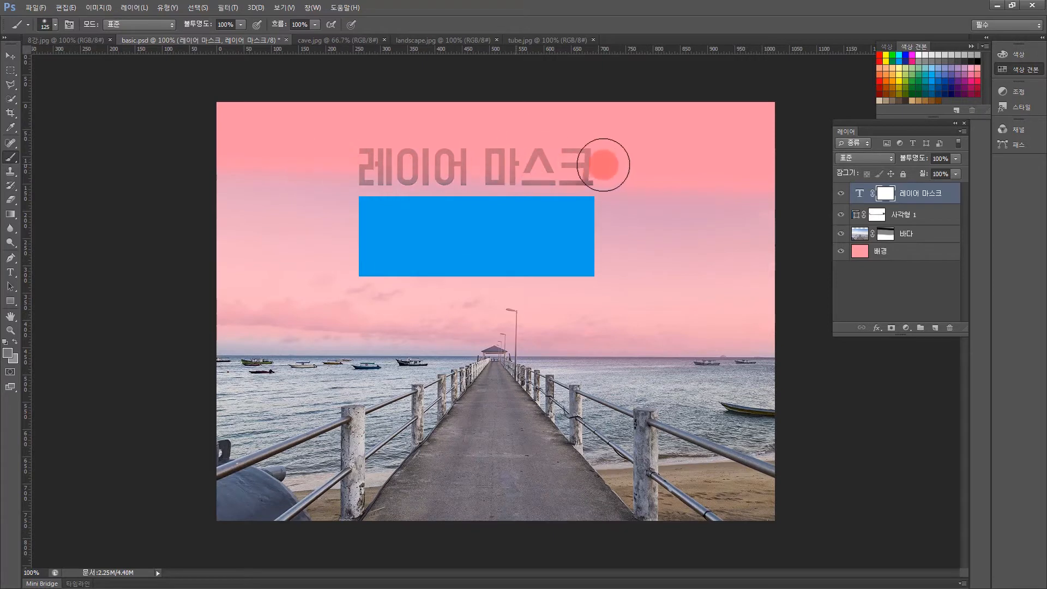
{"action": "left_click_drag", "start_coordinate": [780, 189], "coordinate": [786, 198]}
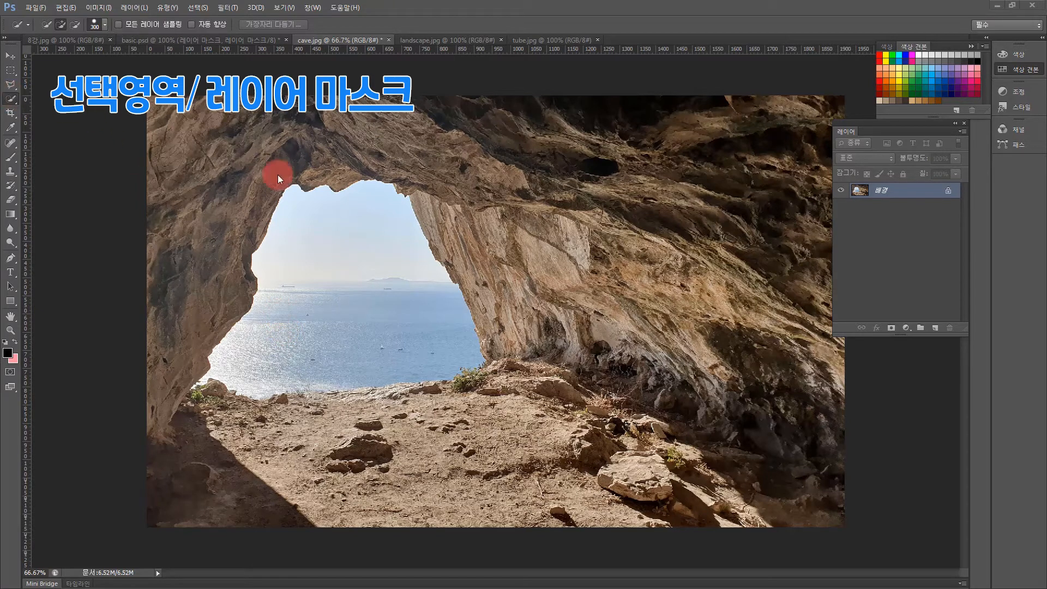
Select the sky and sea inside the cave opening in cave.jpg with Quick Selection, keeping the ground out of the selection.
{"action": "mouse_move", "coordinate": [381, 316]}
{"action": "left_mouse_down"}
{"action": "mouse_move", "coordinate": [355, 276]}
{"action": "mouse_move", "coordinate": [346, 285]}
{"action": "left_mouse_up"}
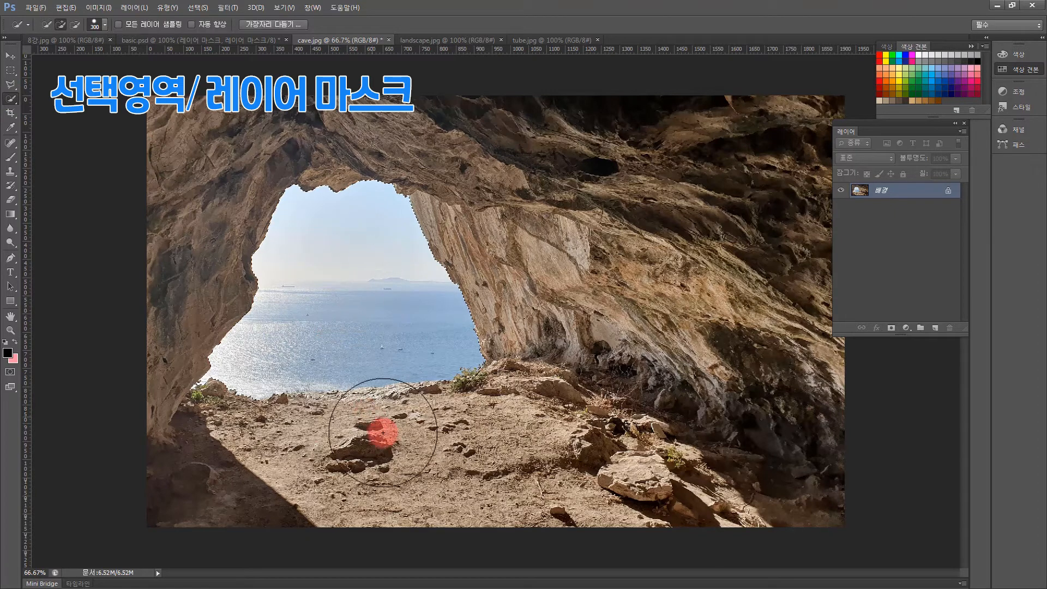
{"action": "key", "text": "alt"}
{"action": "mouse_move", "coordinate": [378, 443]}
{"action": "left_mouse_down"}
{"action": "mouse_move", "coordinate": [439, 443]}
{"action": "mouse_move", "coordinate": [486, 422]}
{"action": "mouse_move", "coordinate": [612, 505]}
{"action": "mouse_move", "coordinate": [568, 455]}
{"action": "left_mouse_up"}
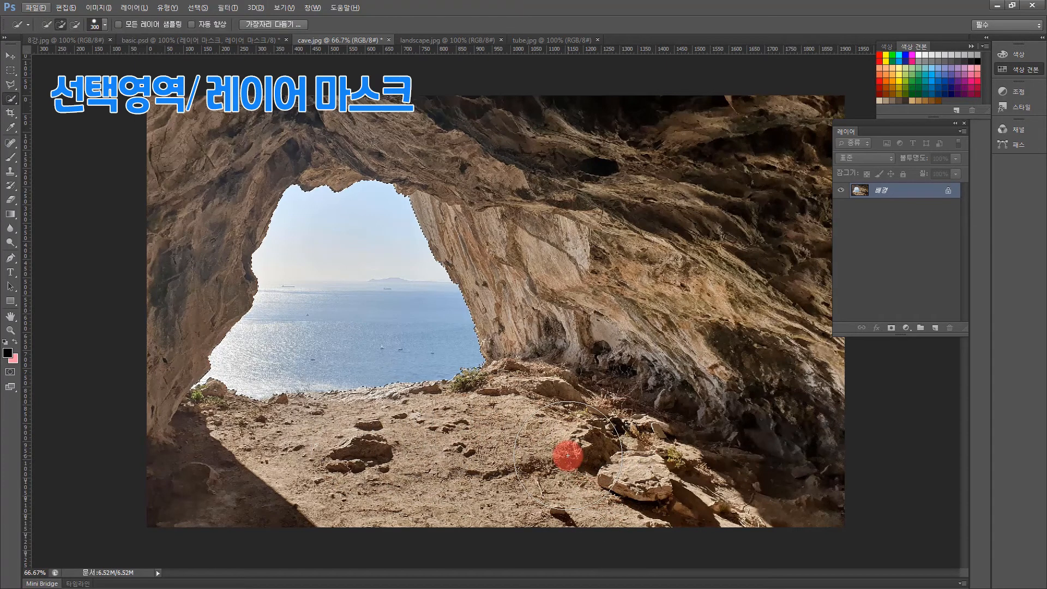
Copy the whole landscape.jpg image and paste it into the selected opening in cave.jpg so the selection masks it.
{"action": "left_click", "coordinate": [429, 40]}
{"action": "key", "text": "ctrl+a"}
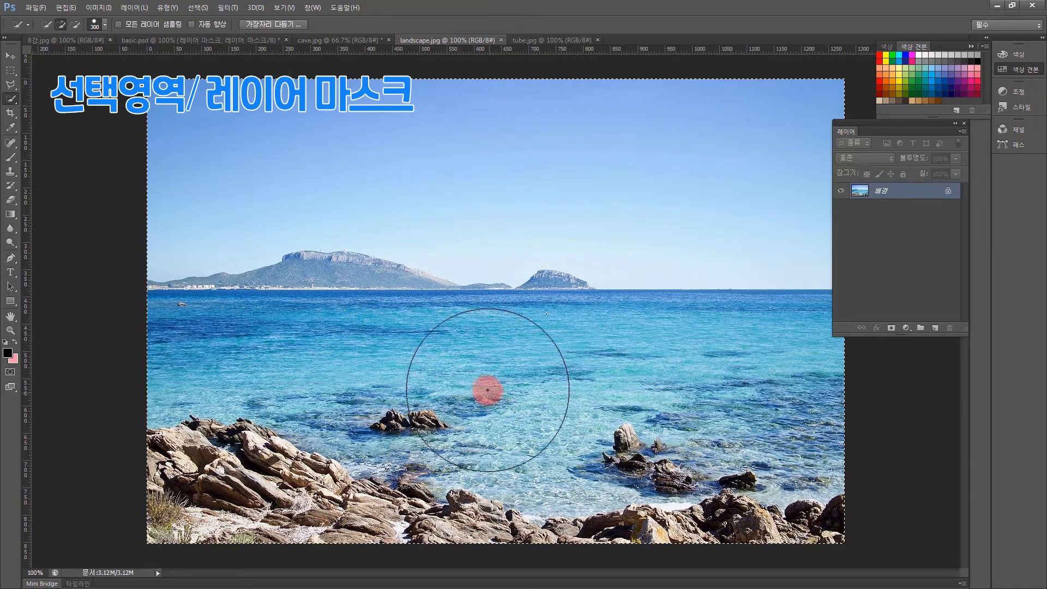
{"action": "left_click", "coordinate": [310, 44]}
{"action": "left_click", "coordinate": [66, 7]}
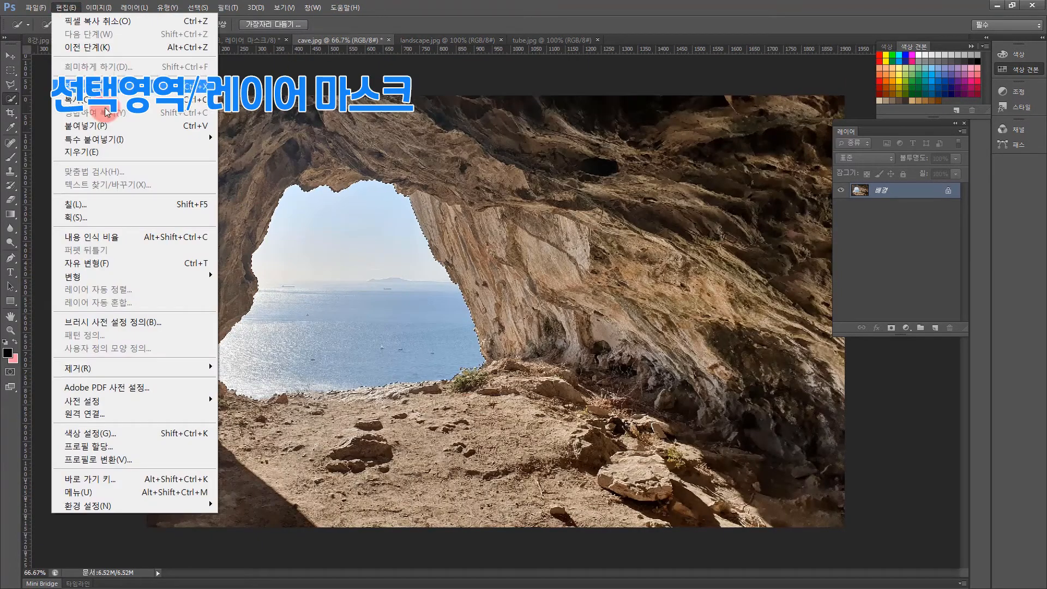
{"action": "mouse_move", "coordinate": [182, 139]}
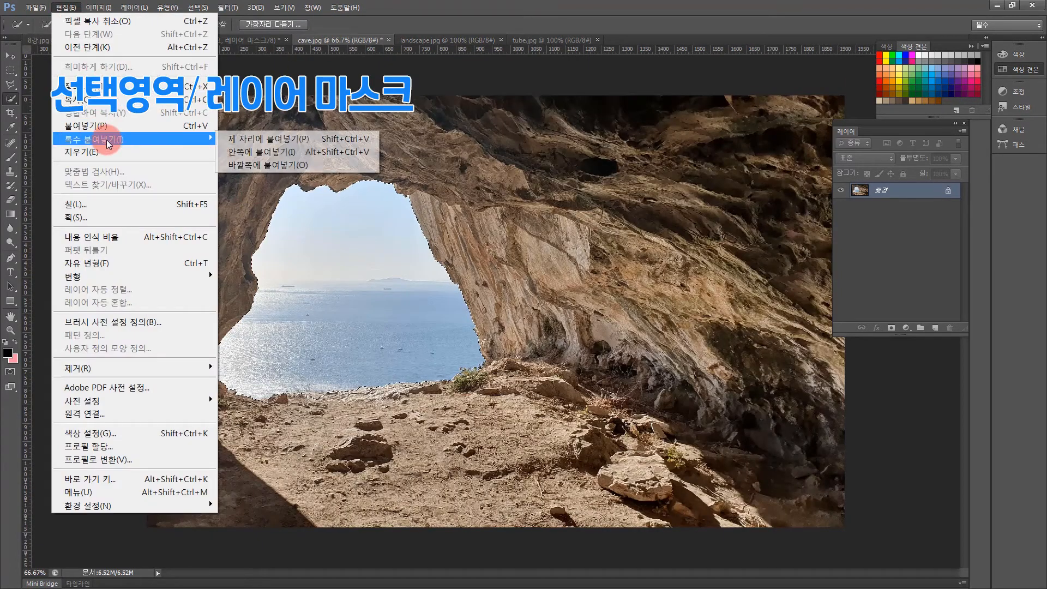
{"action": "left_click", "coordinate": [243, 155]}
{"action": "left_click", "coordinate": [359, 385]}
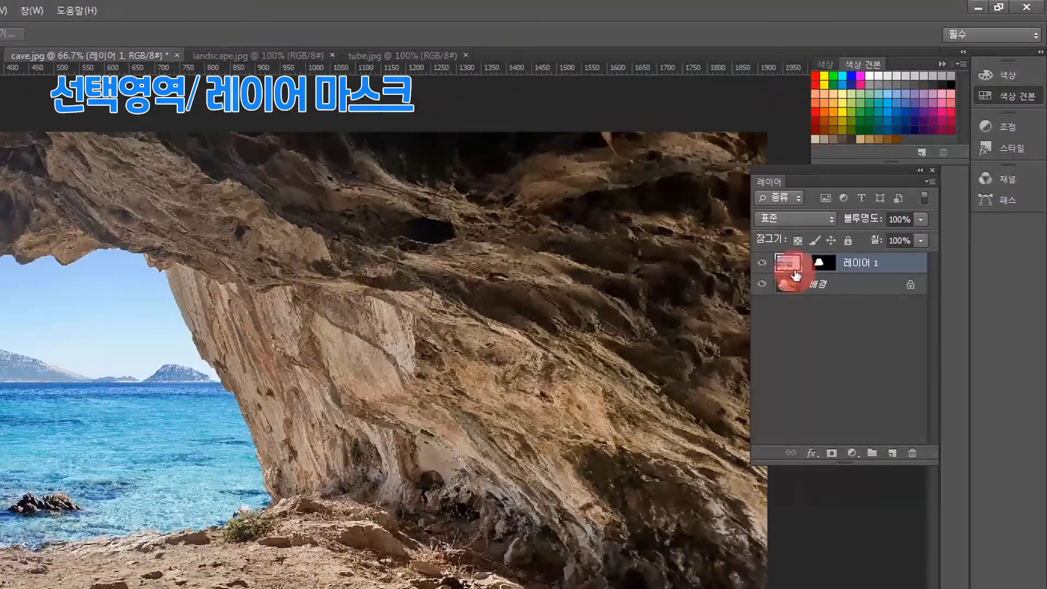
Examine the pasted landscape layer's thumbnail and mask, and toggle the layer off and on to compare.
{"action": "left_click", "coordinate": [155, 291]}
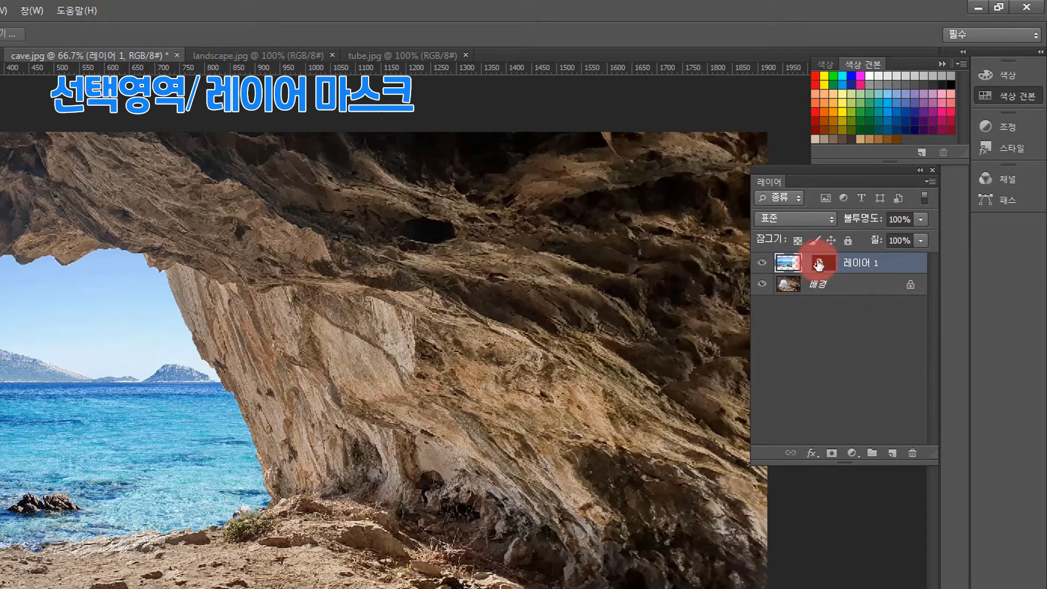
{"action": "left_click", "coordinate": [834, 272]}
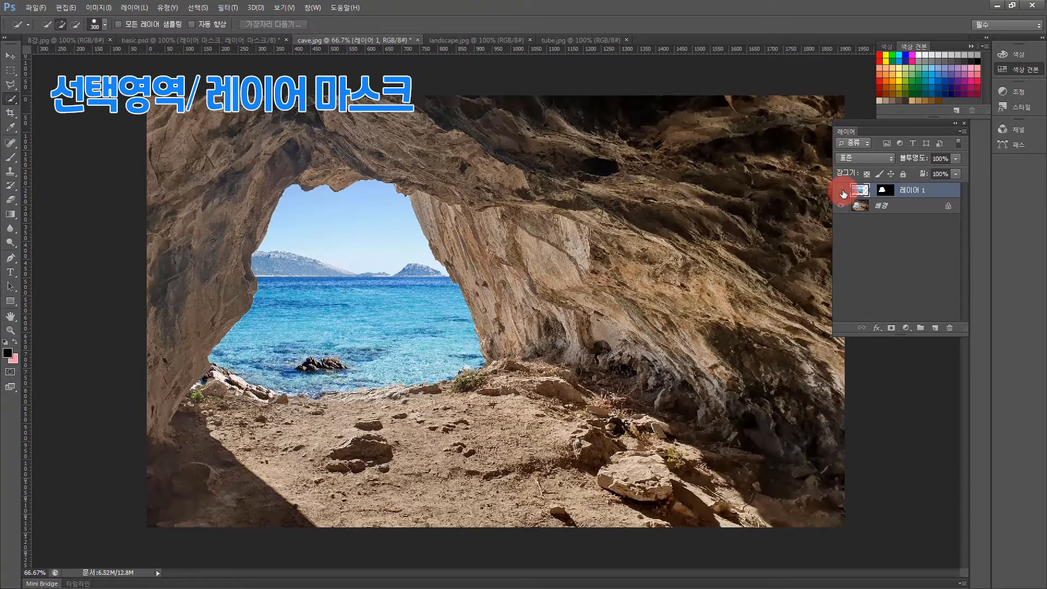
{"action": "left_click", "coordinate": [843, 193]}
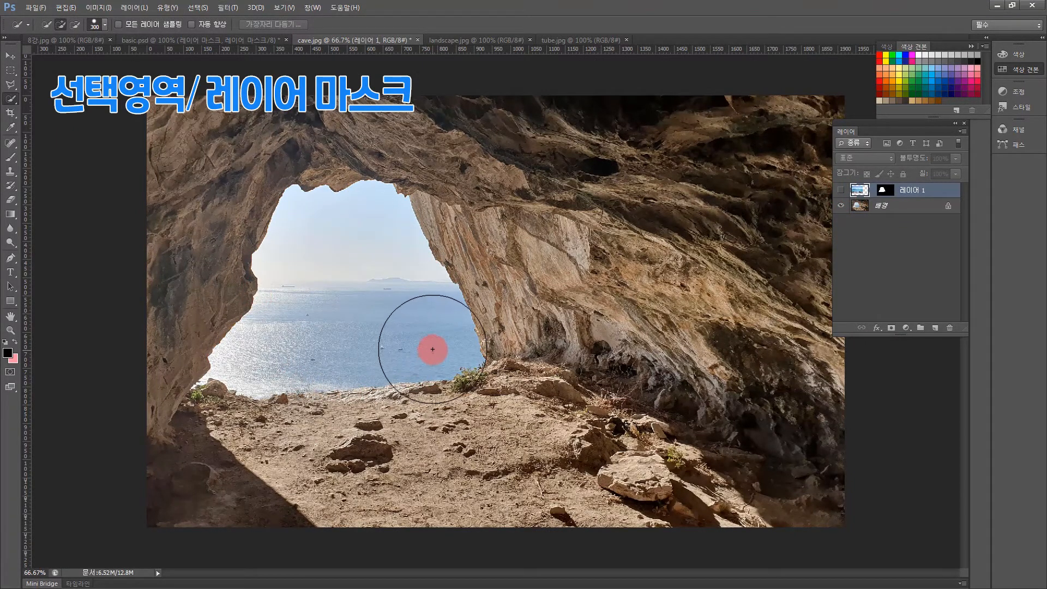
{"action": "left_click", "coordinate": [840, 190]}
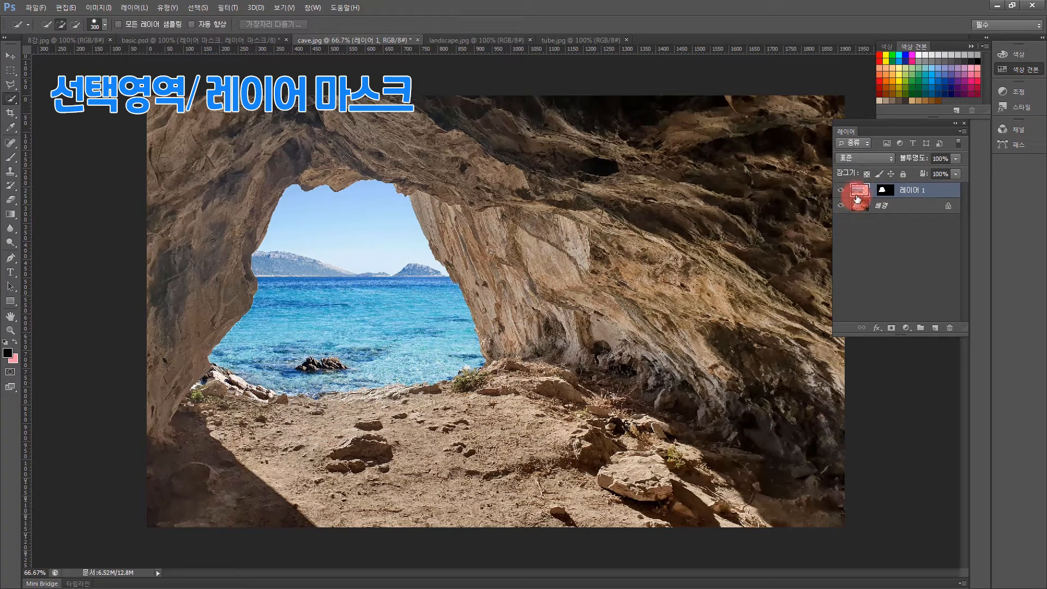
Scale the landscape layer to about 104% and reposition it inside the cave opening, centred at about X 391.5, Y 624.5 px.
{"action": "key", "text": "ctrl+t"}
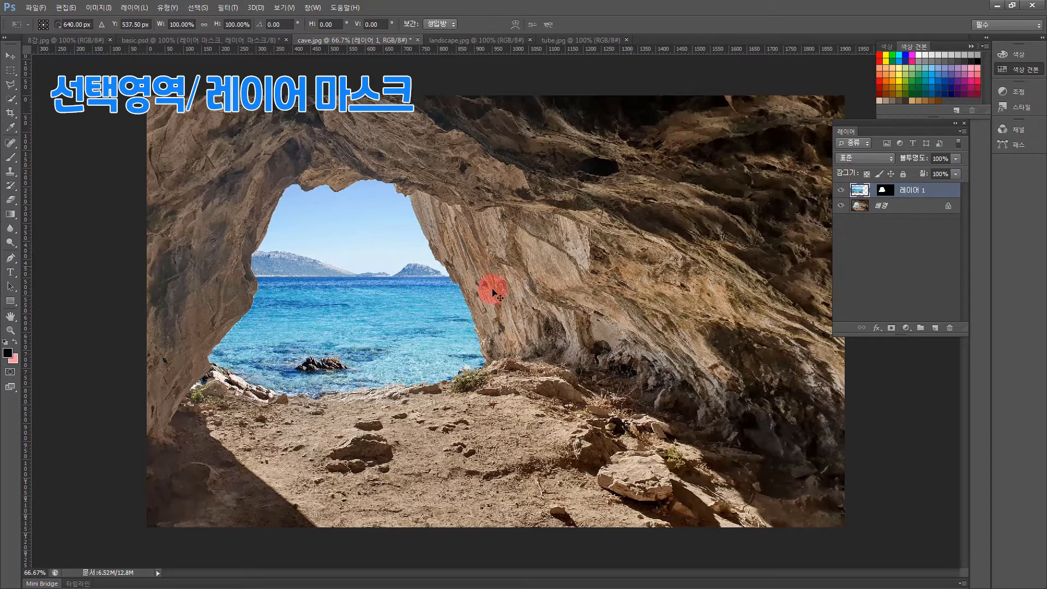
{"action": "left_click_drag", "start_coordinate": [584, 162], "coordinate": [542, 157]}
{"action": "mouse_move", "coordinate": [480, 194]}
{"action": "left_mouse_down"}
{"action": "mouse_move", "coordinate": [475, 177]}
{"action": "mouse_move", "coordinate": [470, 198]}
{"action": "left_mouse_up"}
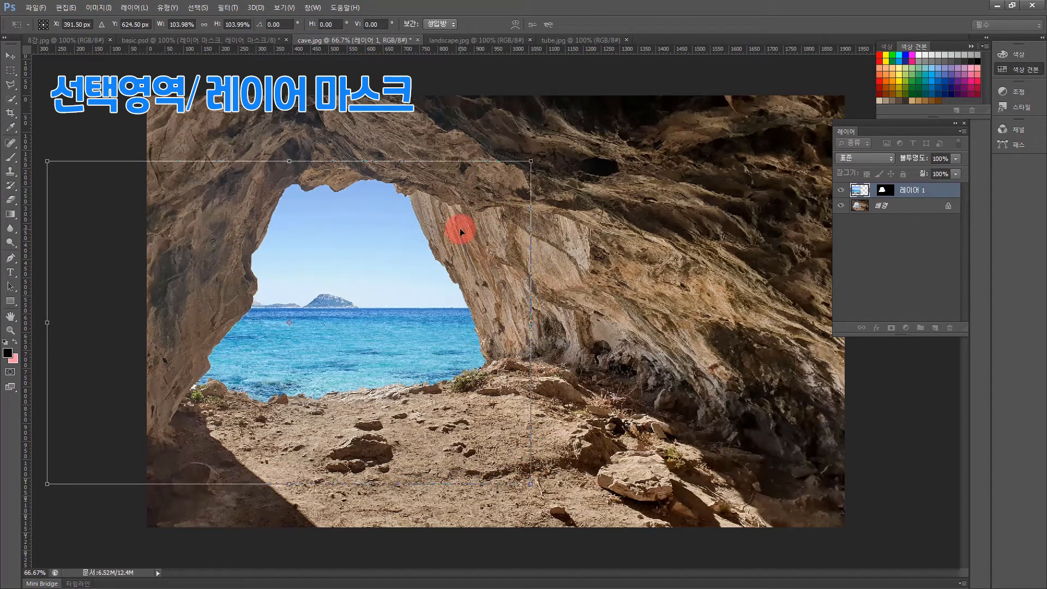
{"action": "key", "text": "Return"}
{"action": "key", "text": "w"}
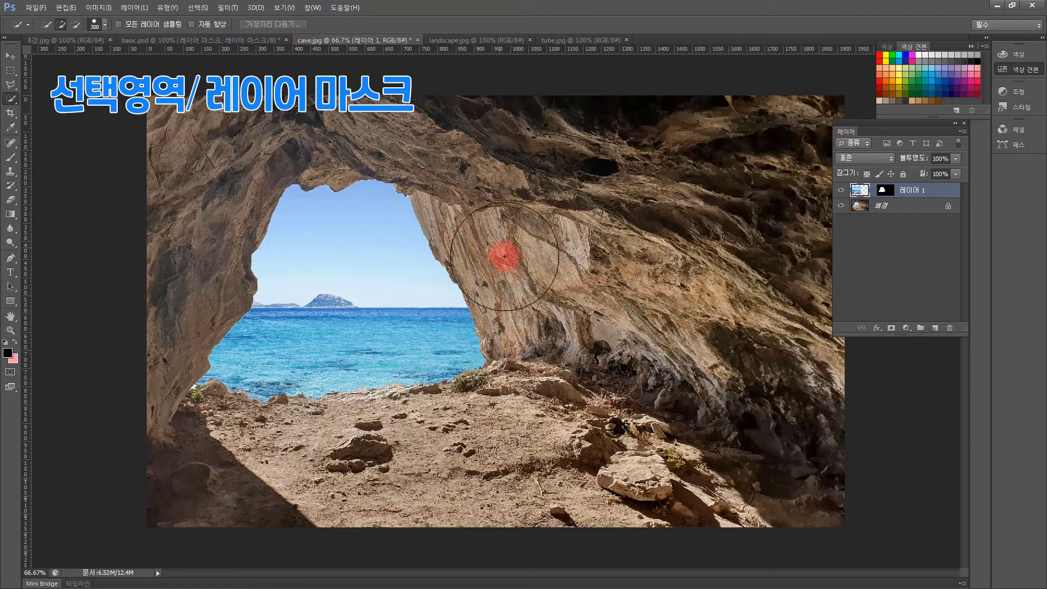
{"action": "left_click_drag", "start_coordinate": [908, 191], "coordinate": [887, 207]}
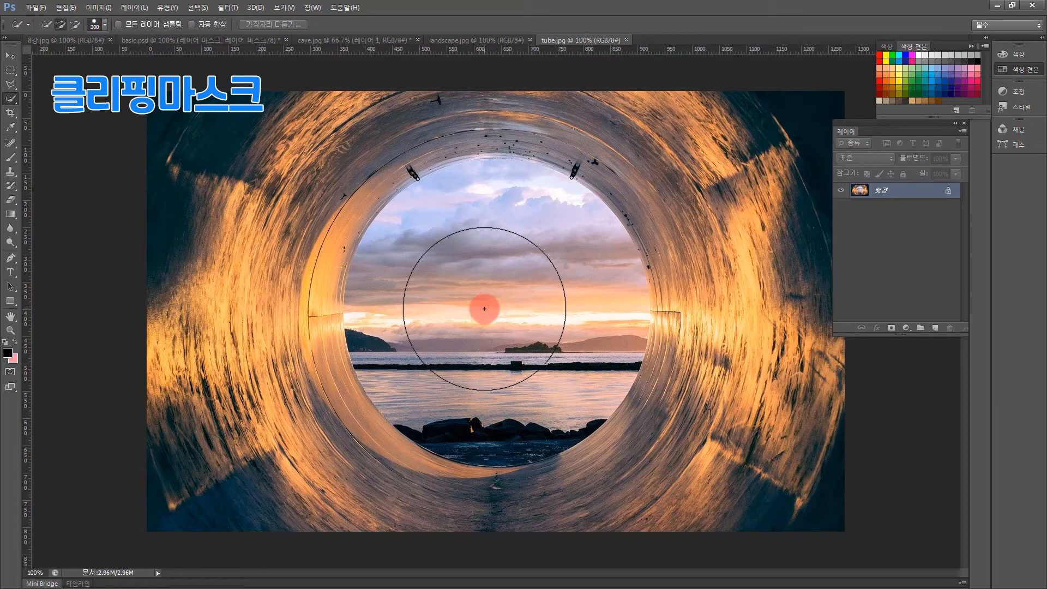
In tube.jpg, clear any selection and place guides at the top and left edges of the round opening for the Ellipse tool.
{"action": "mouse_move", "coordinate": [484, 309]}
{"action": "left_mouse_down"}
{"action": "mouse_move", "coordinate": [522, 401]}
{"action": "mouse_move", "coordinate": [503, 377]}
{"action": "mouse_move", "coordinate": [503, 258]}
{"action": "mouse_move", "coordinate": [489, 318]}
{"action": "left_mouse_up"}
{"action": "key", "text": "ctrl+d"}
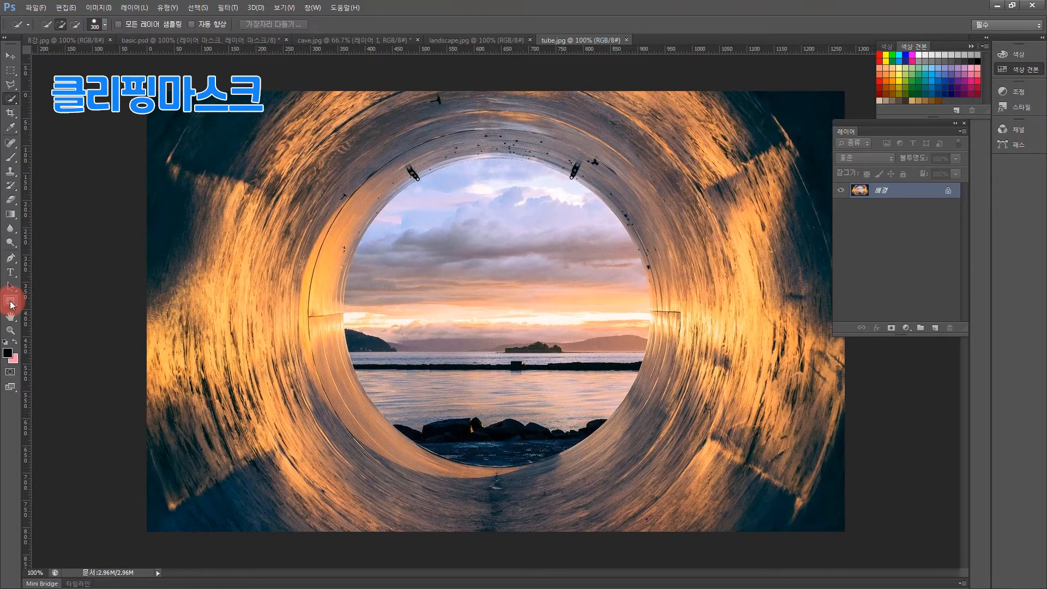
{"action": "left_click_drag", "start_coordinate": [10, 302], "coordinate": [53, 323]}
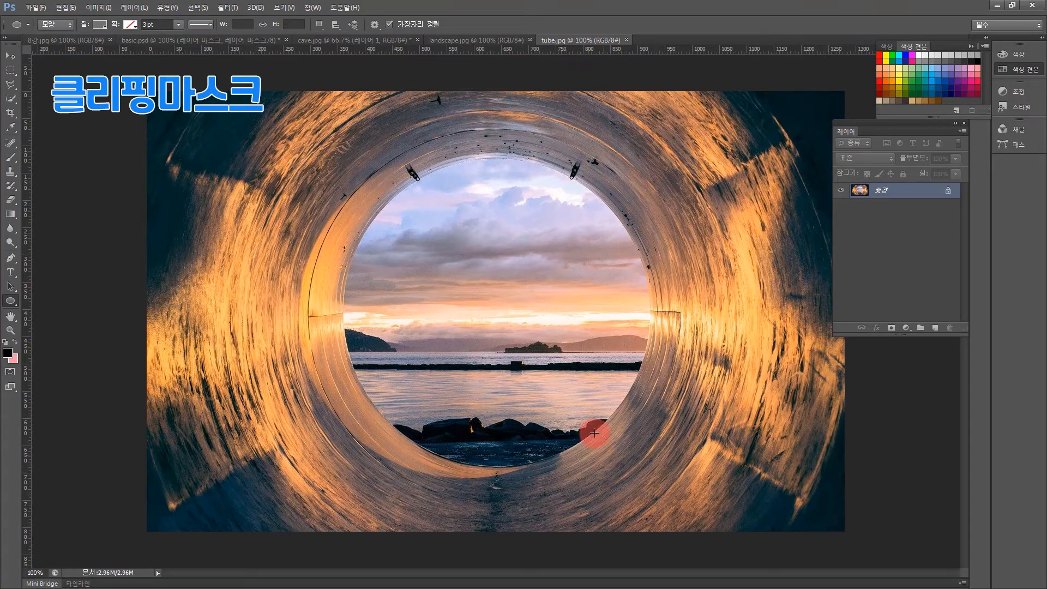
{"action": "left_click_drag", "start_coordinate": [458, 49], "coordinate": [491, 155]}
{"action": "left_click_drag", "start_coordinate": [36, 351], "coordinate": [343, 334]}
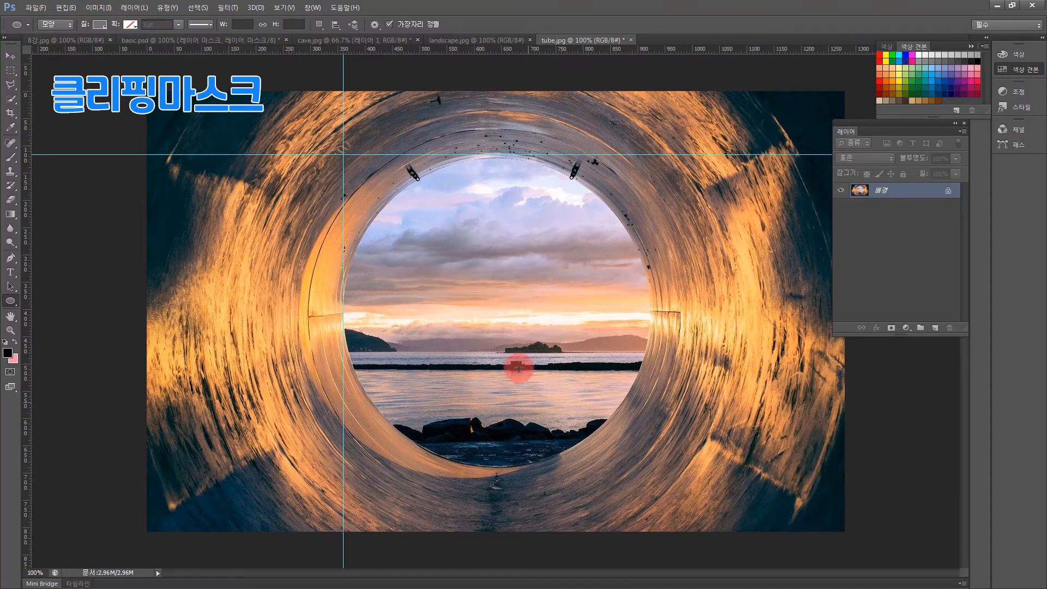
Draw an ellipse shape of about 565 × 574 px covering the tube's round opening and keep its layer selected.
{"action": "left_click_drag", "start_coordinate": [345, 155], "coordinate": [650, 467]}
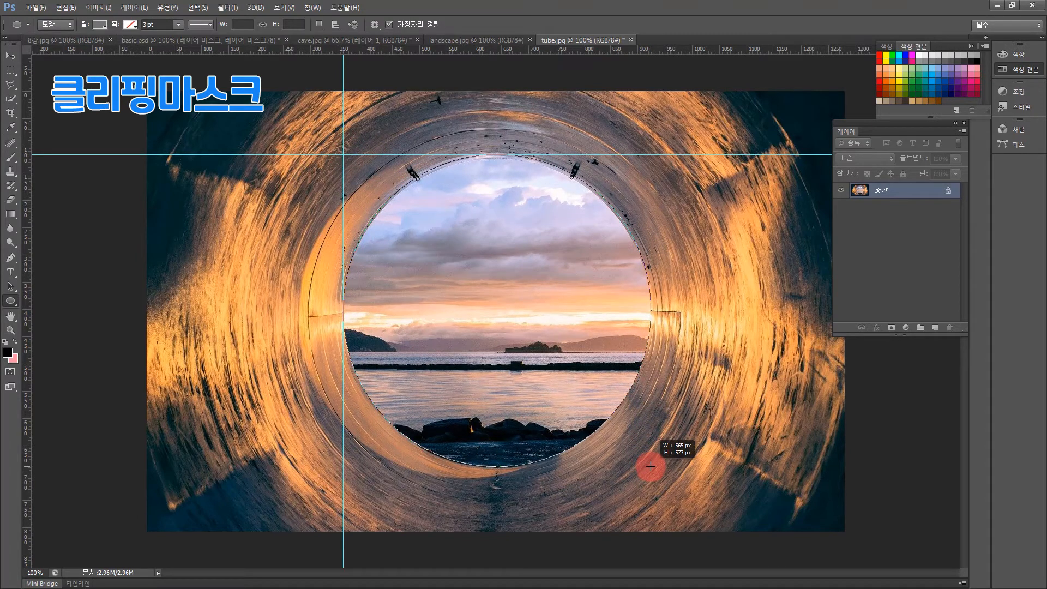
{"action": "left_click_drag", "start_coordinate": [651, 467], "coordinate": [651, 468]}
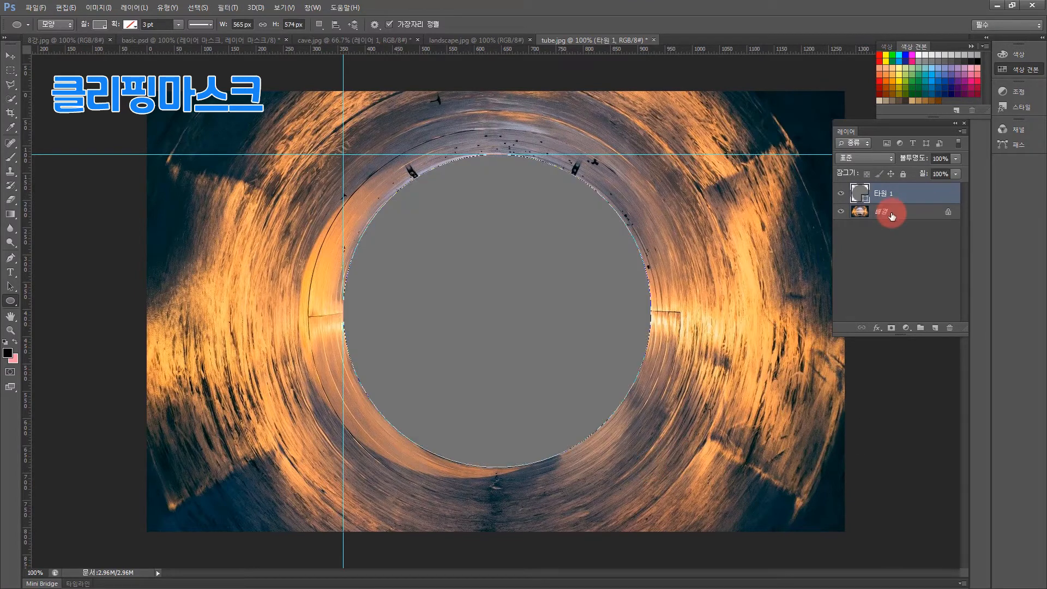
{"action": "left_click", "coordinate": [892, 216]}
{"action": "left_click", "coordinate": [894, 195]}
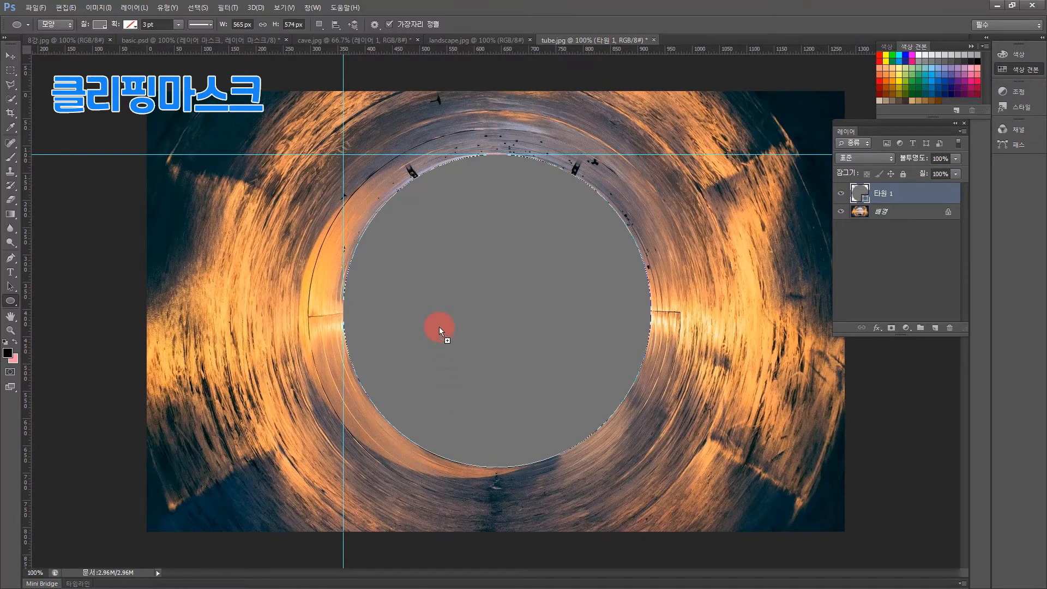
Place the sunrise image into tube.jpg above the ellipse layer at its default size.
{"action": "left_click_drag", "start_coordinate": [440, 326], "coordinate": [440, 327]}
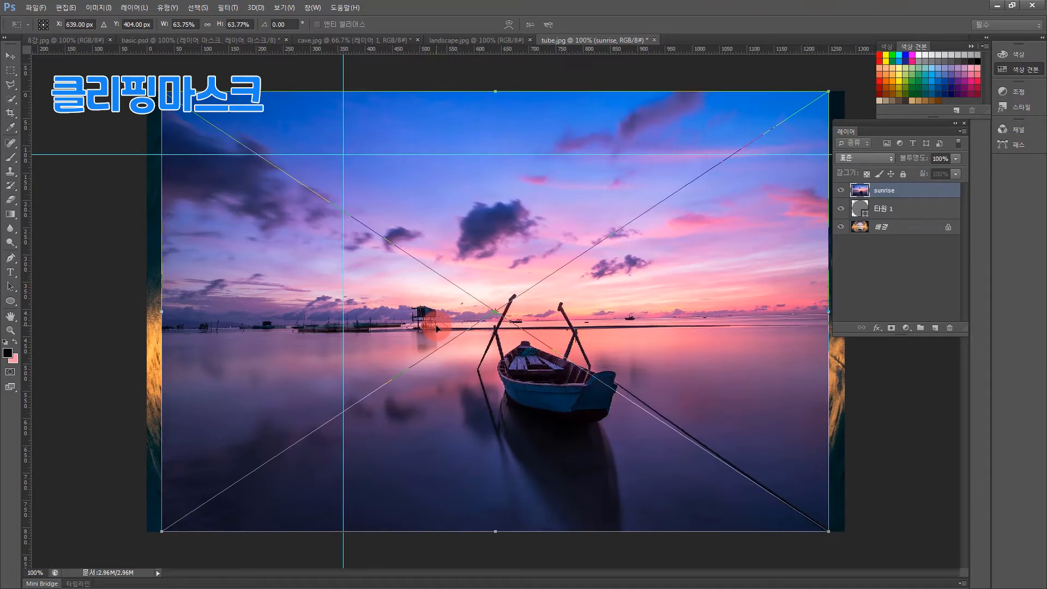
{"action": "key", "text": "Return"}
{"action": "key", "text": "u"}
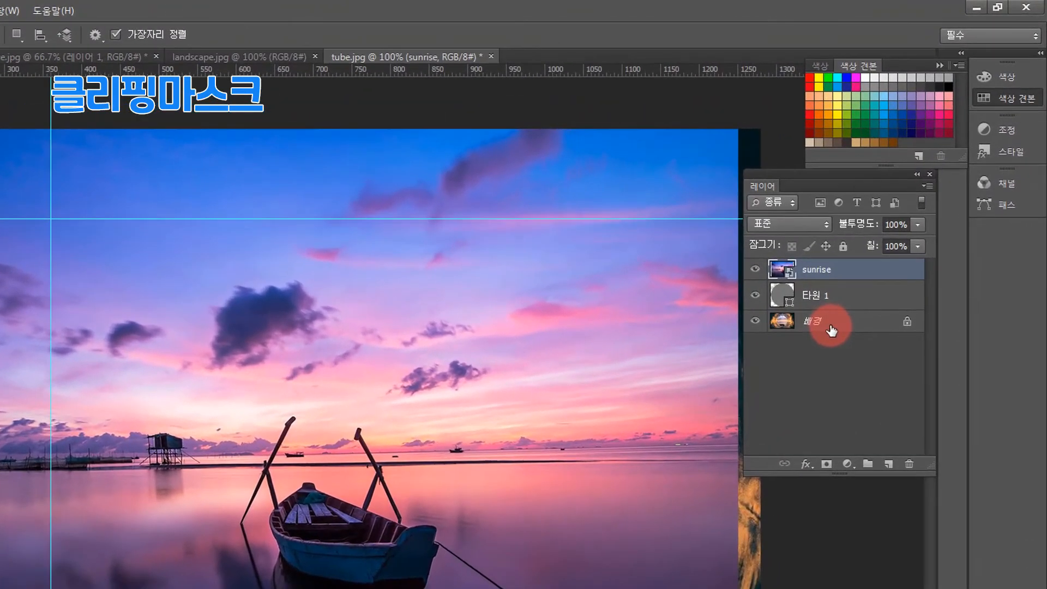
Examine the stacking order of the sunrise, ellipse and background layers by selecting each in turn.
{"action": "left_click", "coordinate": [893, 227]}
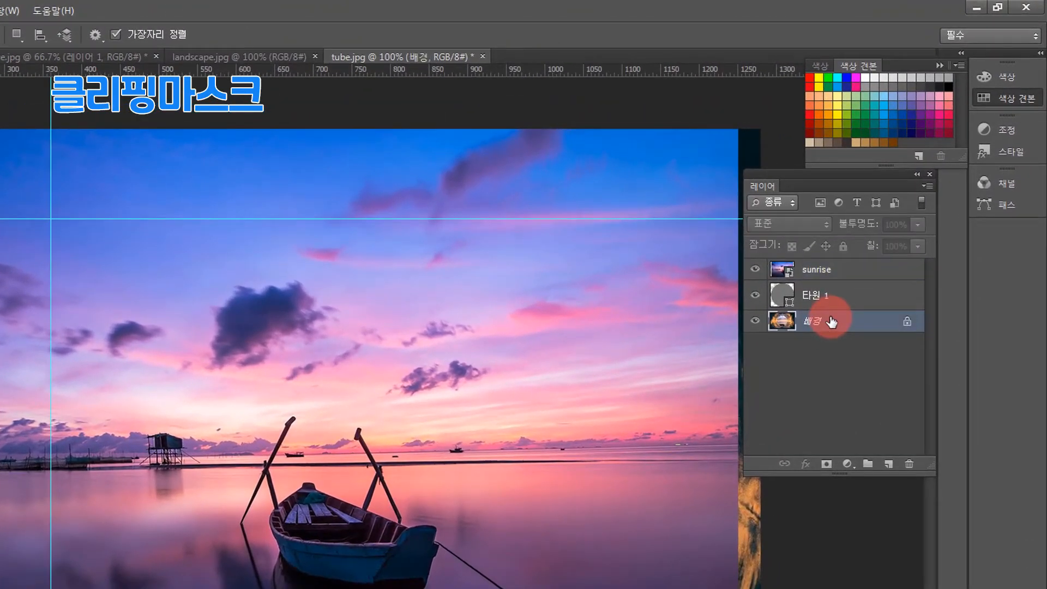
{"action": "left_click", "coordinate": [842, 293]}
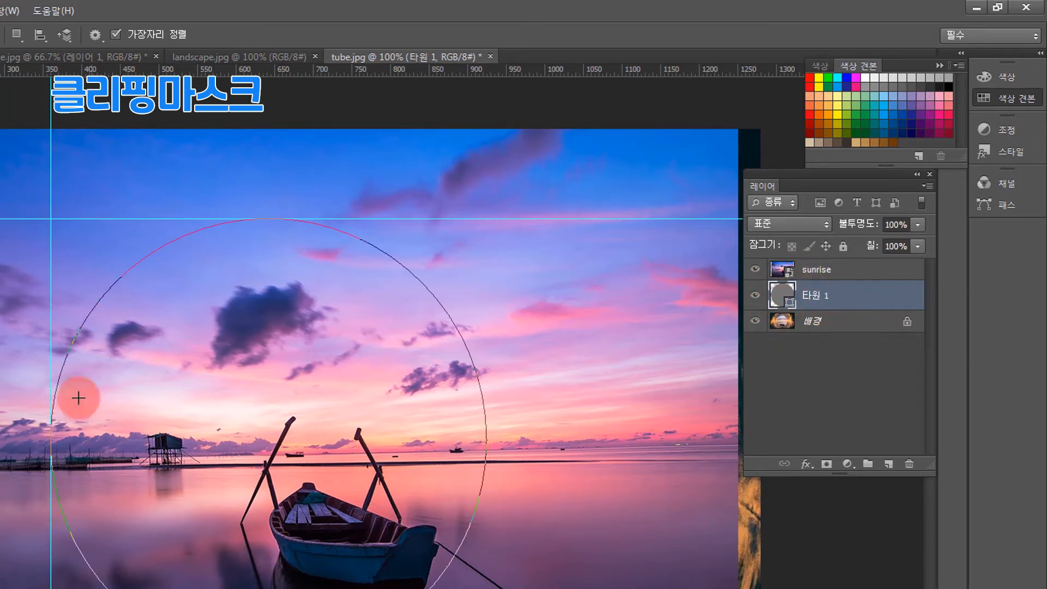
{"action": "left_click", "coordinate": [822, 273]}
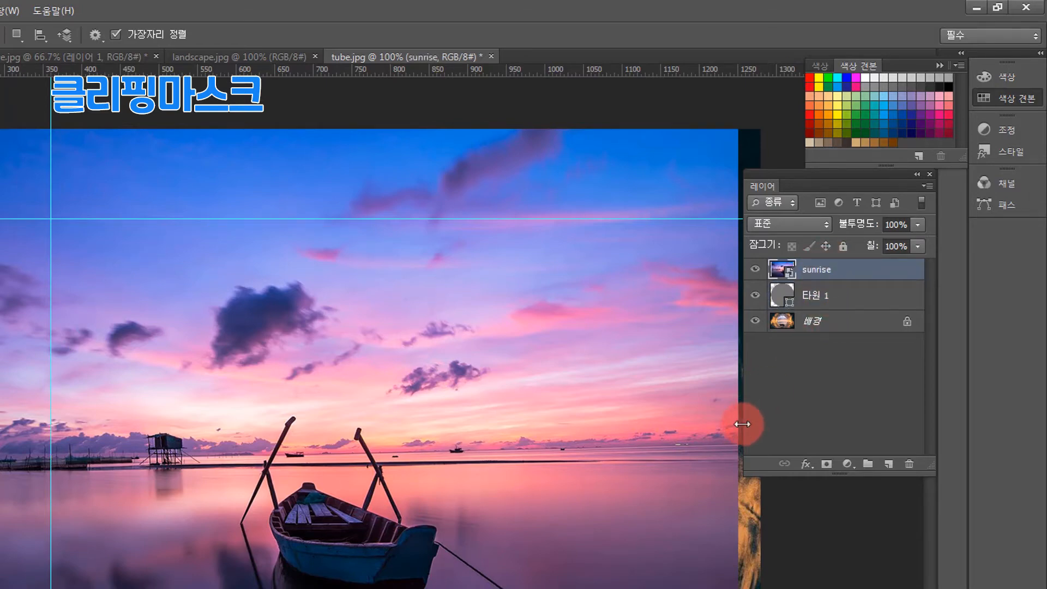
{"action": "left_click", "coordinate": [834, 300]}
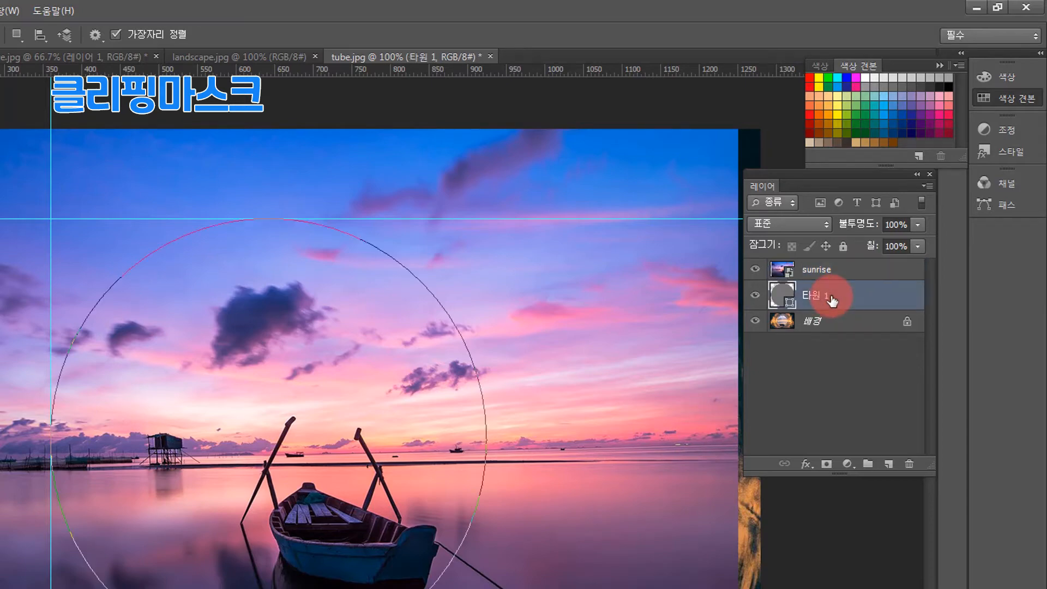
{"action": "left_click", "coordinate": [835, 273]}
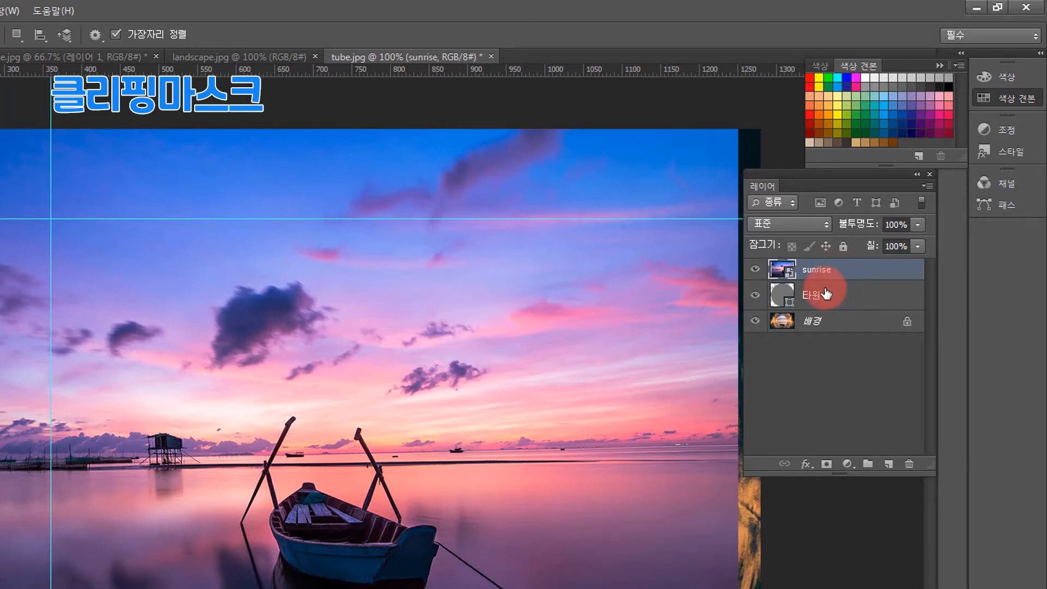
{"action": "left_click", "coordinate": [826, 293]}
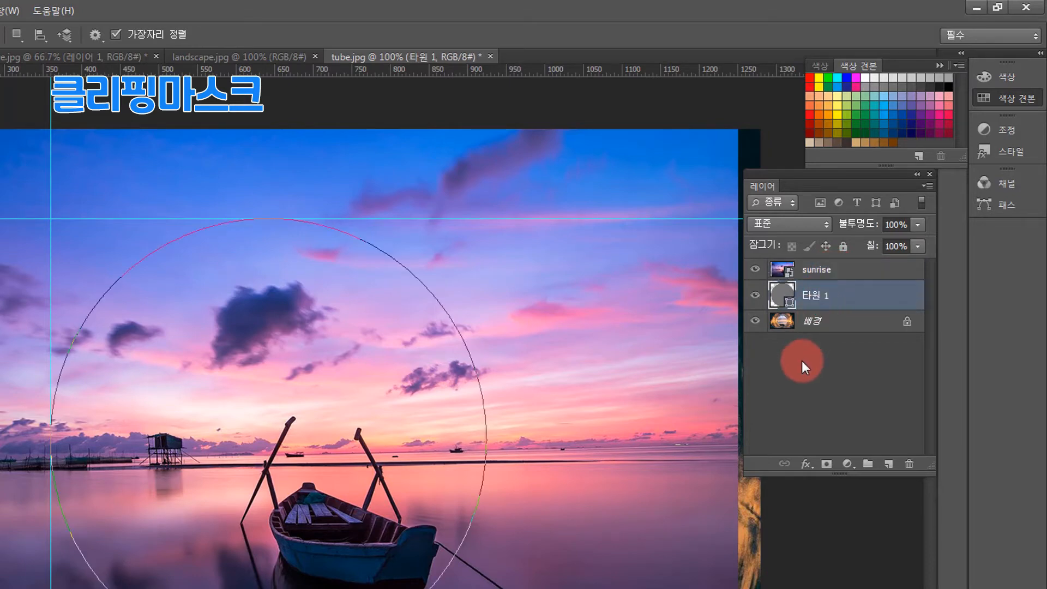
{"action": "left_click", "coordinate": [853, 273]}
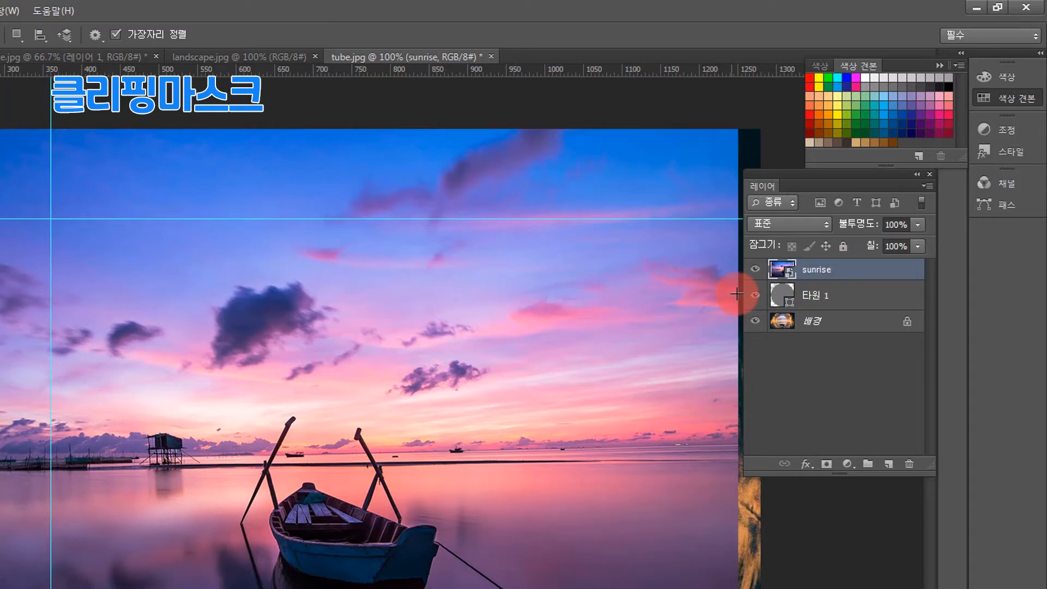
{"action": "left_click", "coordinate": [827, 297]}
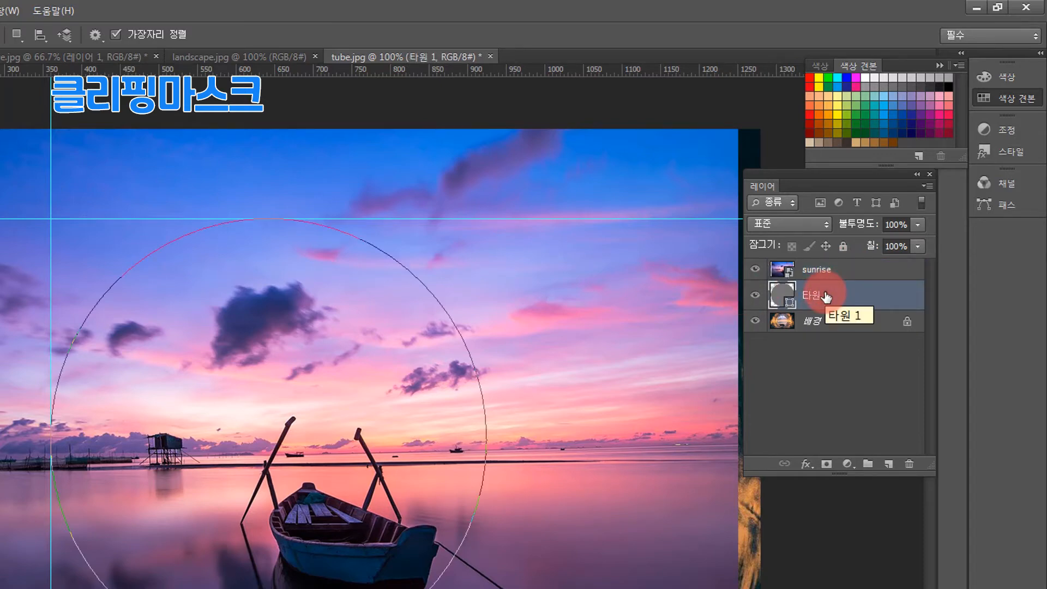
Clip the sunrise layer to the ellipse layer below it with a clipping mask.
{"action": "left_click", "coordinate": [848, 267]}
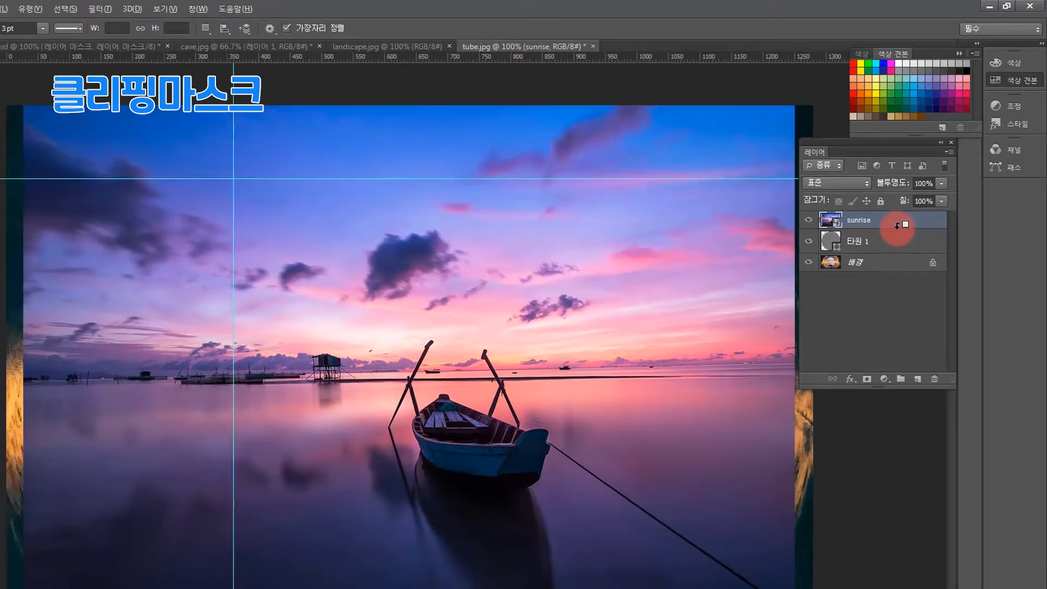
{"action": "left_click", "coordinate": [864, 277], "text": "alt"}
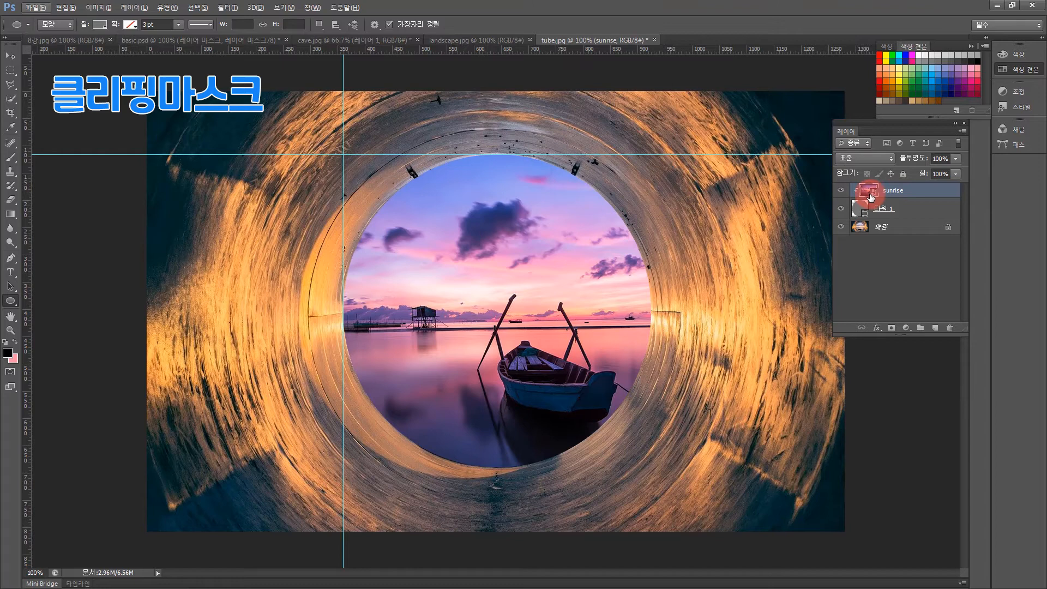
Scale the clipped sunrise layer to about 66.8% and reposition it within the tube opening, centred at about X 539, Y 348 px.
{"action": "left_click", "coordinate": [910, 190]}
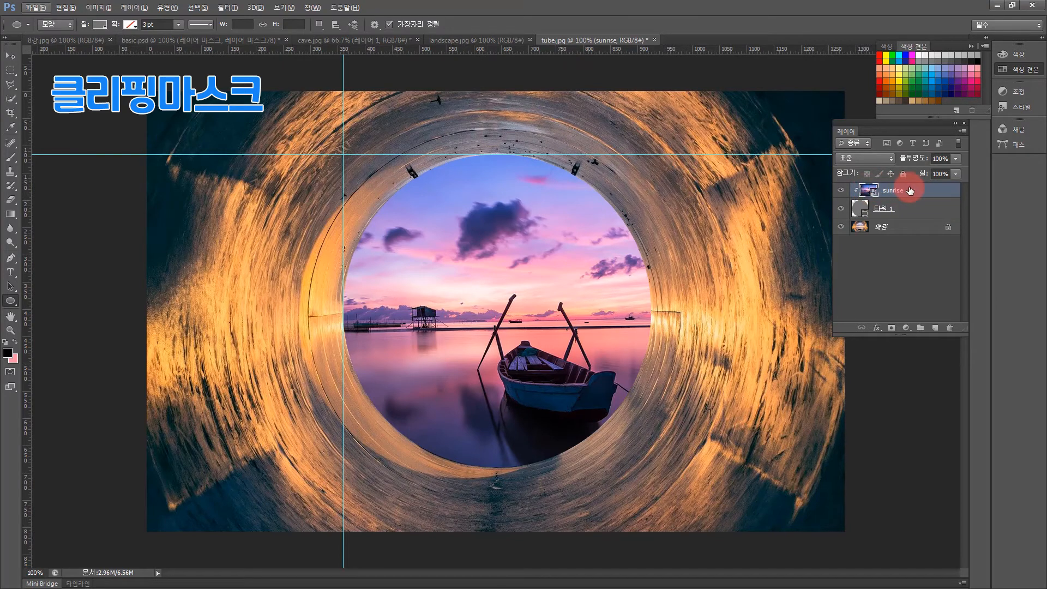
{"action": "key", "text": "ctrl+t"}
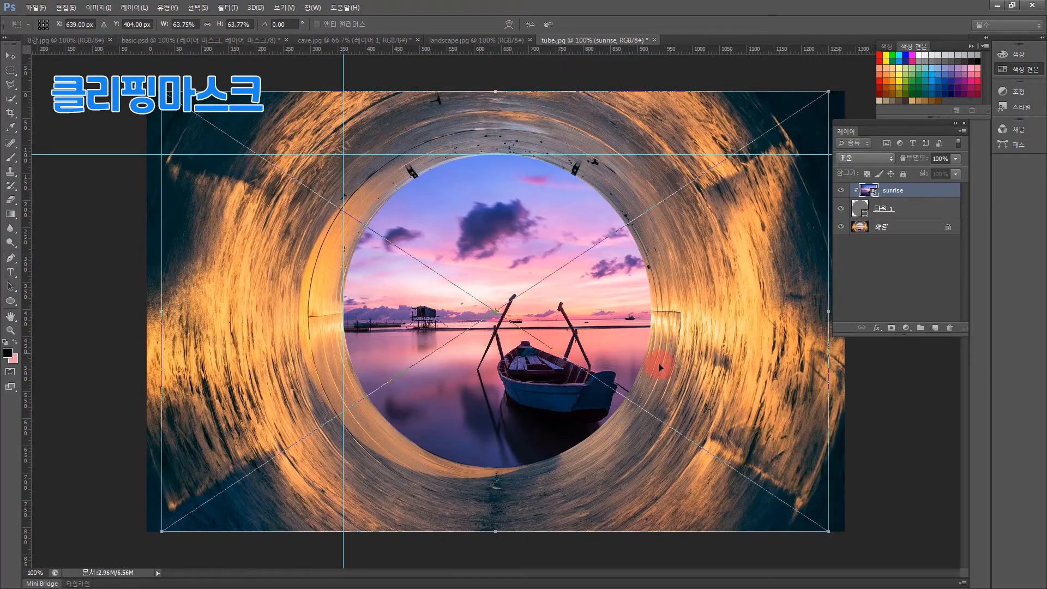
{"action": "left_click_drag", "start_coordinate": [753, 380], "coordinate": [698, 355]}
{"action": "left_click_drag", "start_coordinate": [776, 499], "coordinate": [809, 519]}
{"action": "left_click_drag", "start_coordinate": [681, 326], "coordinate": [663, 316]}
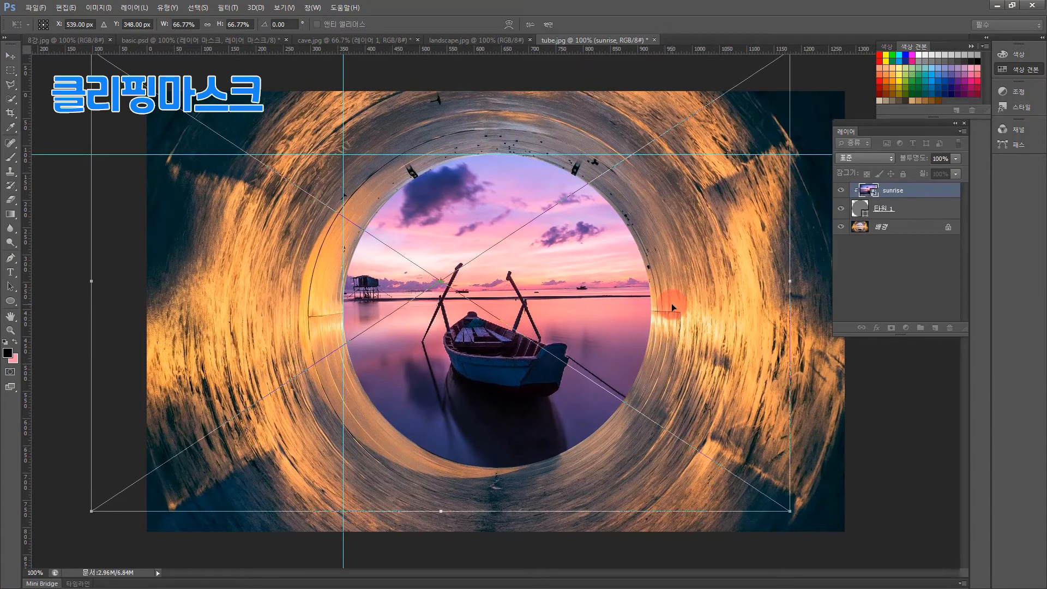
{"action": "key", "text": "Return"}
{"action": "key", "text": "u"}
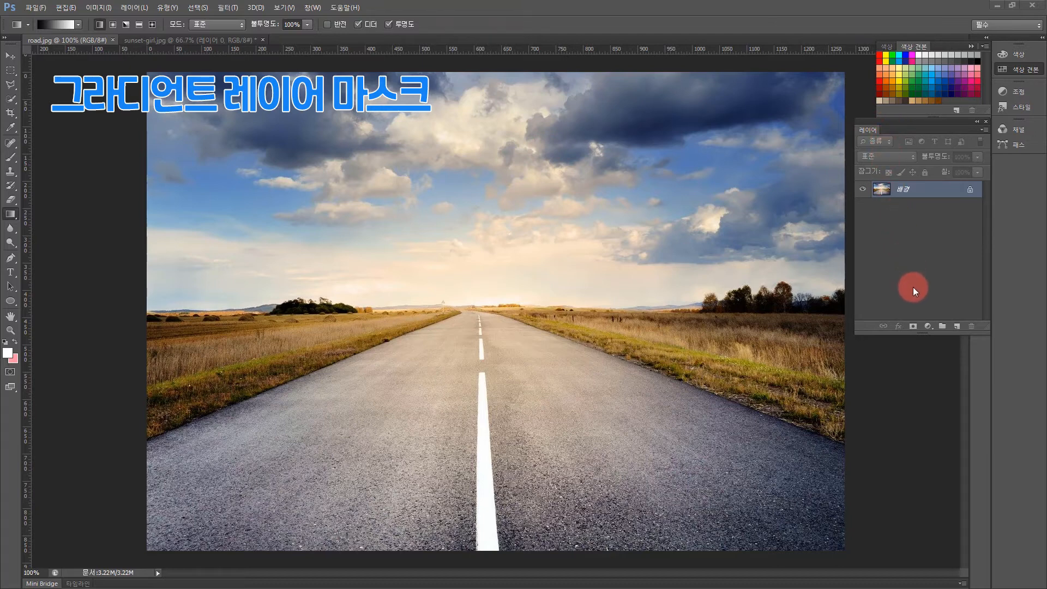
Add a layer mask to the road photo in road.jpg.
{"action": "left_click", "coordinate": [913, 328]}
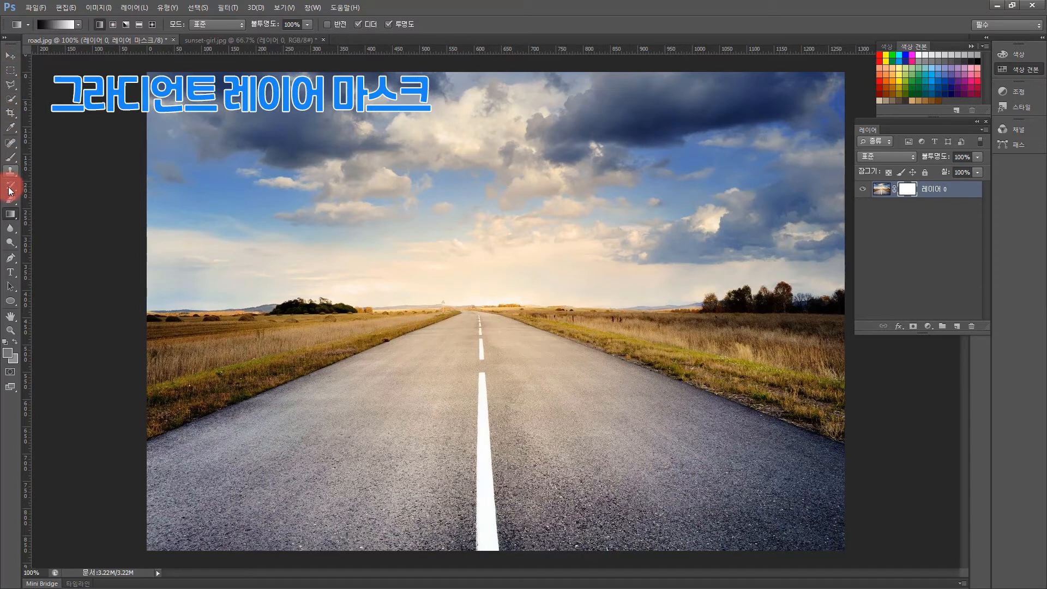
Apply a black-to-white linear gradient to the road layer's mask, from the upper sky down to just above the horizon.
{"action": "left_click_drag", "start_coordinate": [12, 217], "coordinate": [77, 212]}
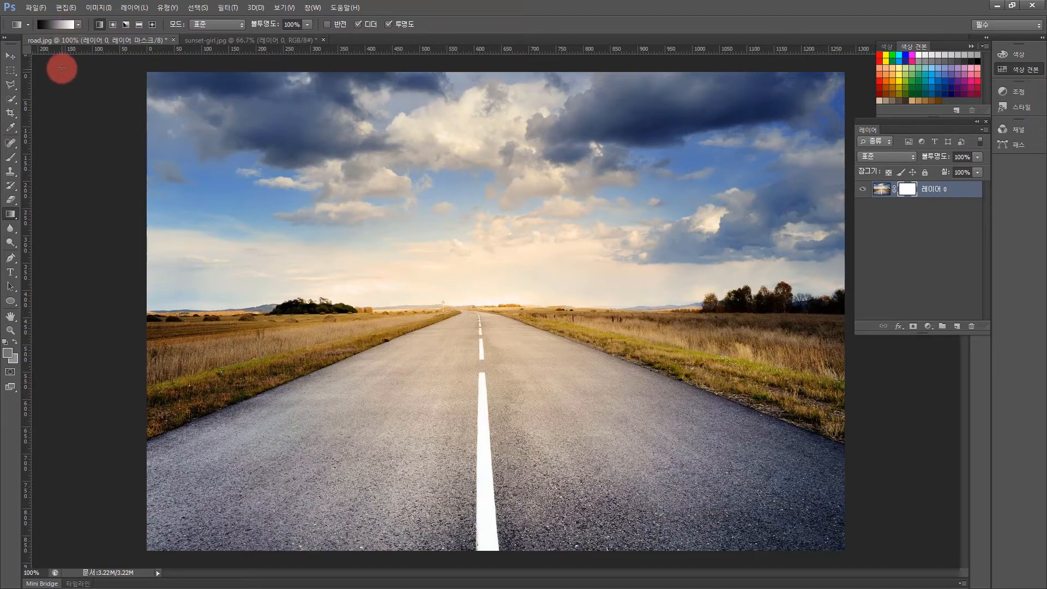
{"action": "left_click", "coordinate": [76, 25]}
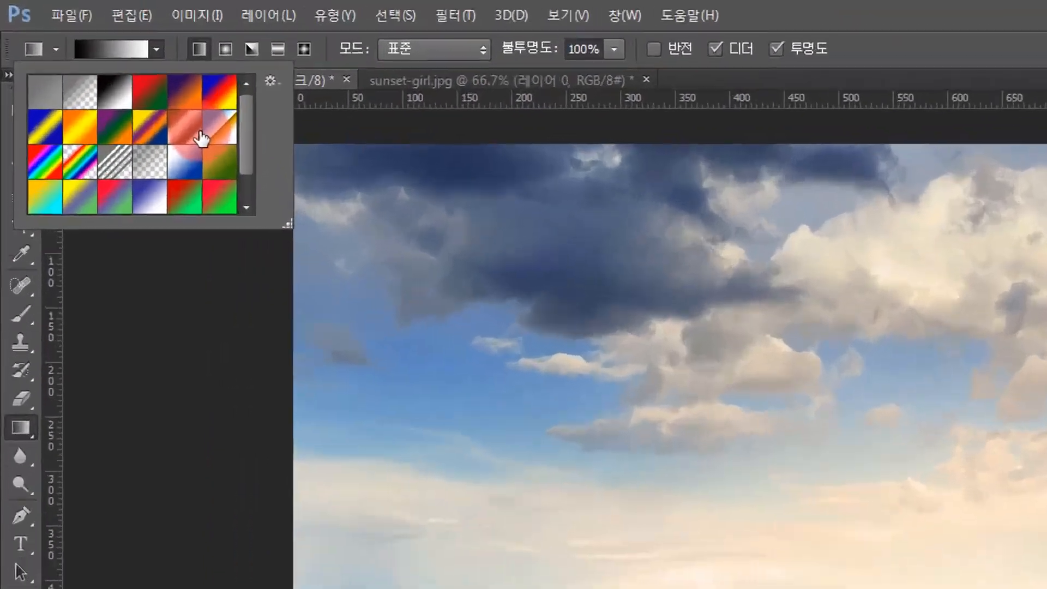
{"action": "left_click", "coordinate": [111, 90]}
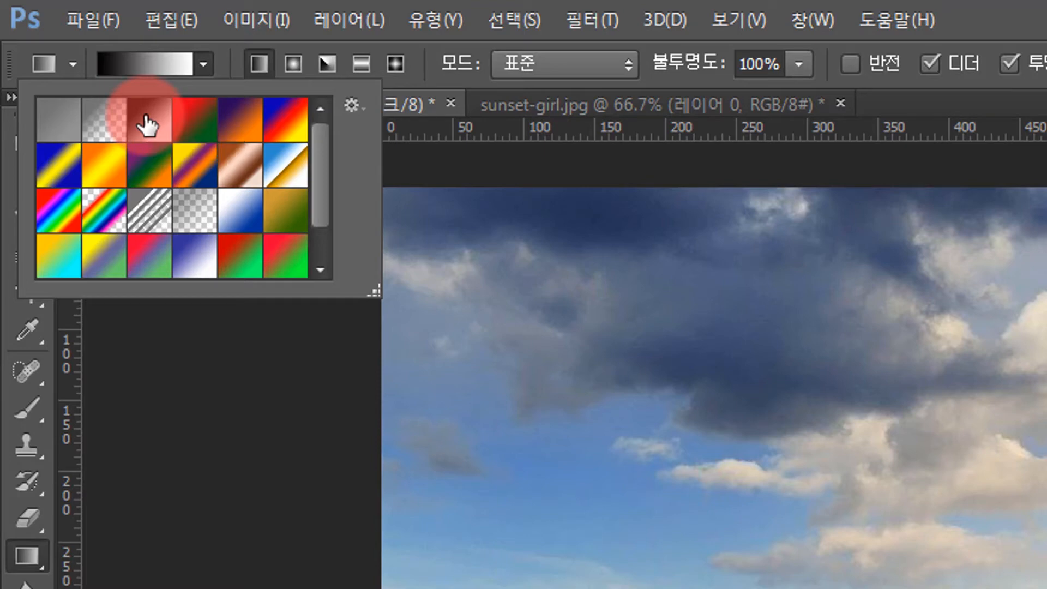
{"action": "left_click", "coordinate": [147, 125]}
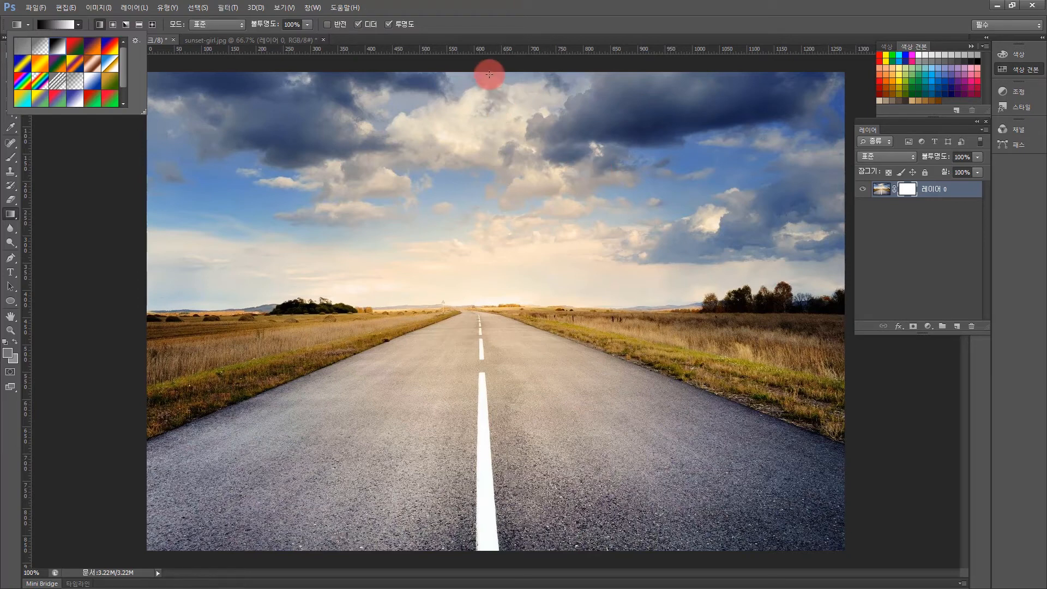
{"action": "left_click", "coordinate": [514, 126]}
{"action": "left_click_drag", "start_coordinate": [514, 126], "coordinate": [548, 295]}
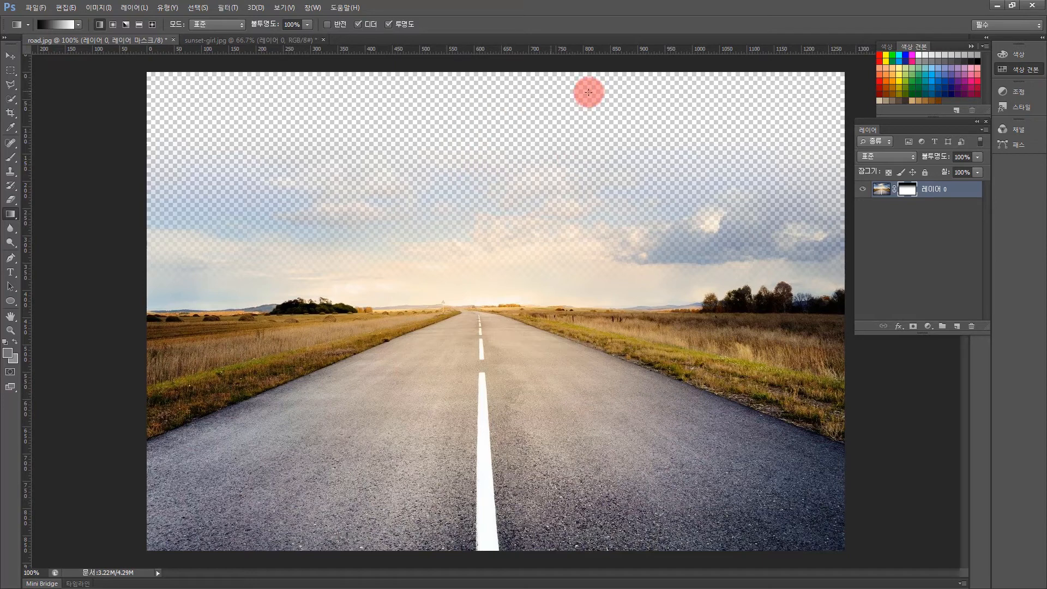
Add a new layer beneath the road layer and fill it with light blue.
{"action": "left_click", "coordinate": [953, 249]}
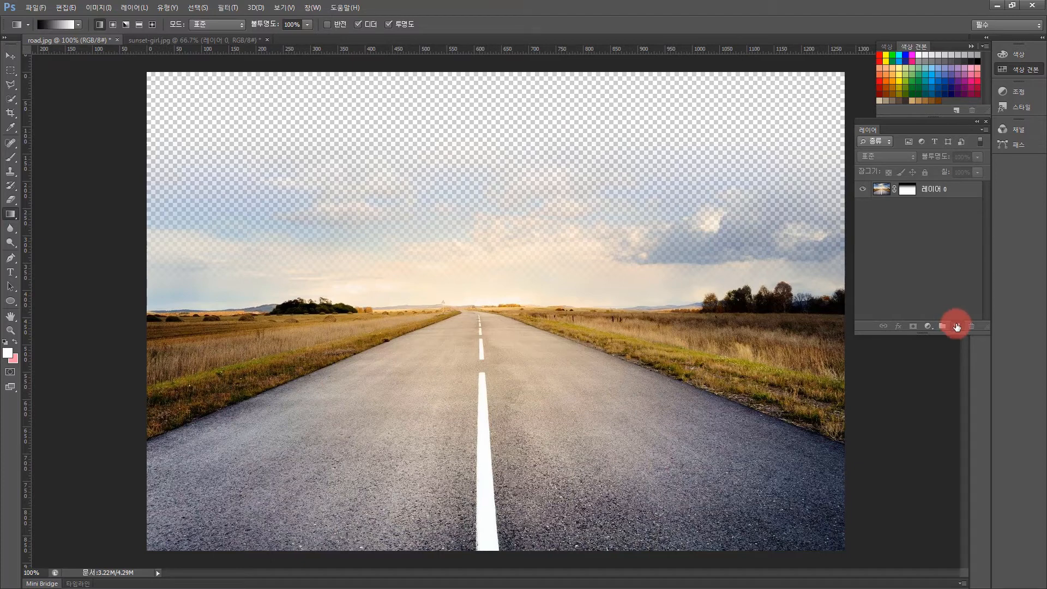
{"action": "left_click", "coordinate": [957, 327]}
{"action": "left_click_drag", "start_coordinate": [928, 192], "coordinate": [934, 217]}
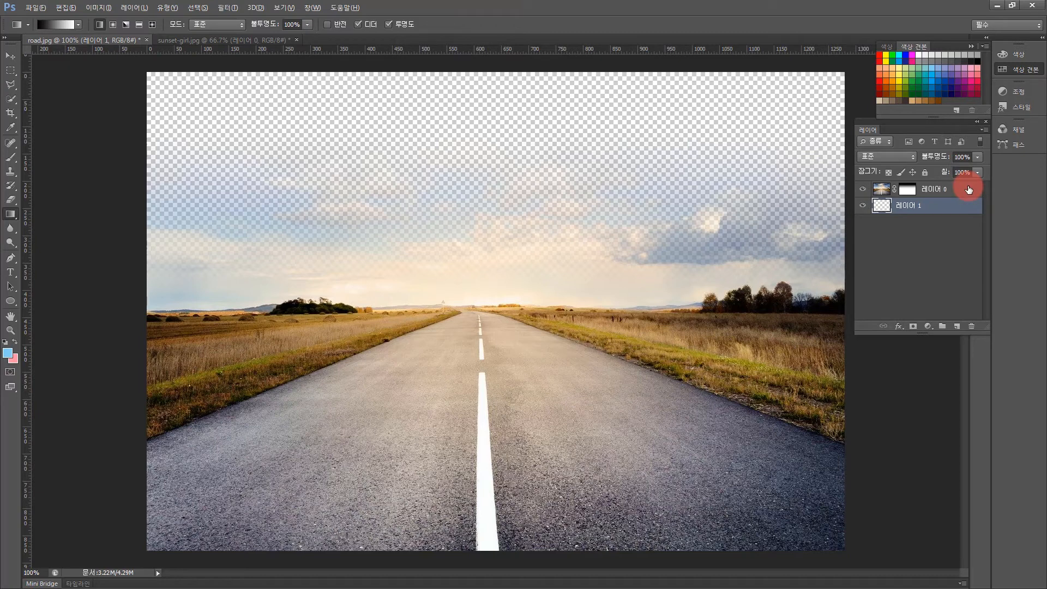
{"action": "key", "text": "alt+BackSpace"}
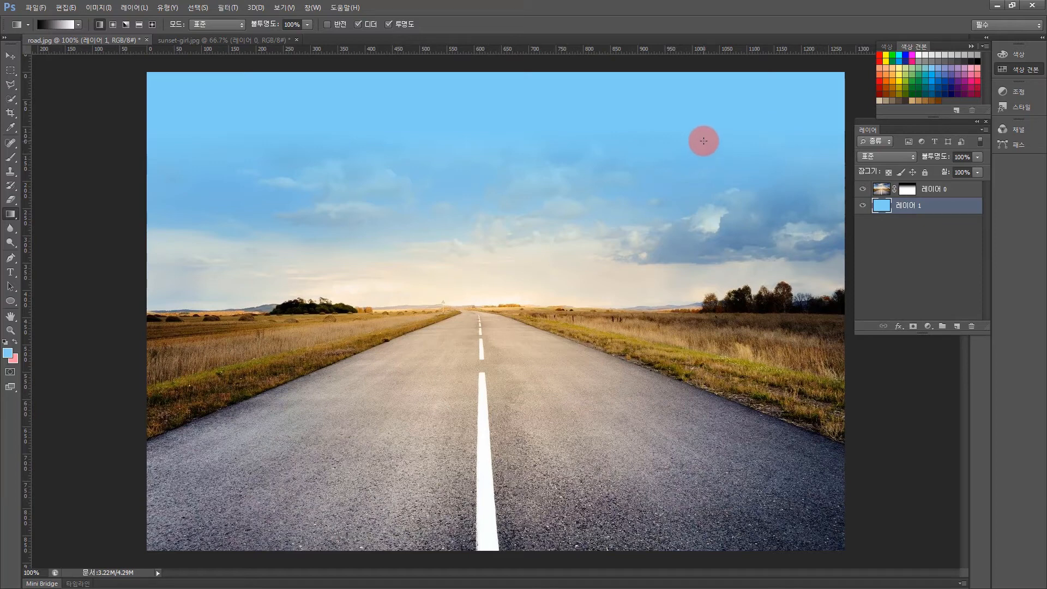
Try black-to-white gradients of different lengths on the road layer's mask, from the sky down towards the horizon and the road.
{"action": "left_click", "coordinate": [907, 191]}
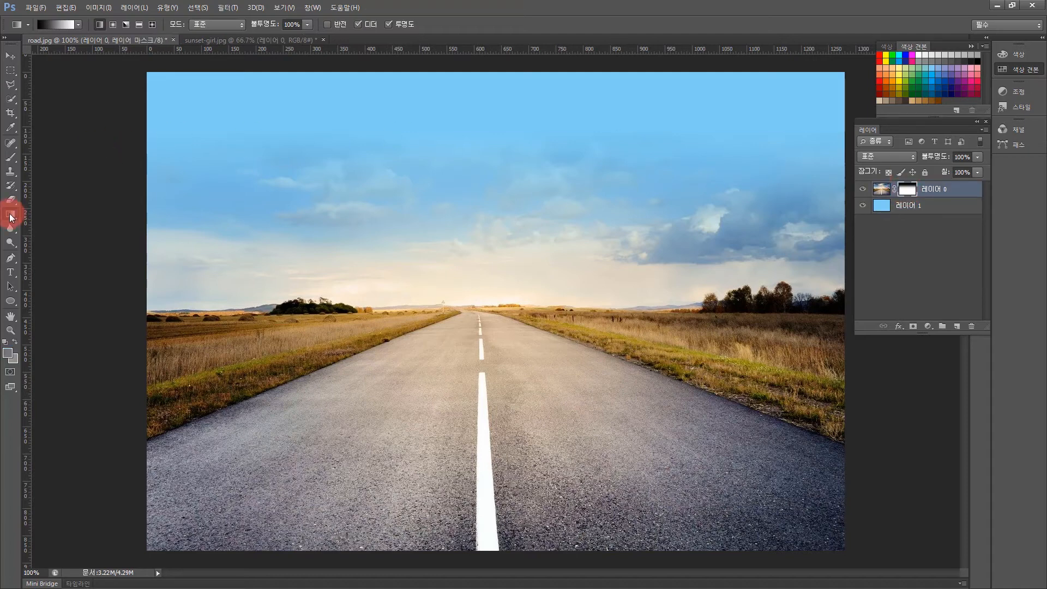
{"action": "left_click_drag", "start_coordinate": [558, 130], "coordinate": [557, 226]}
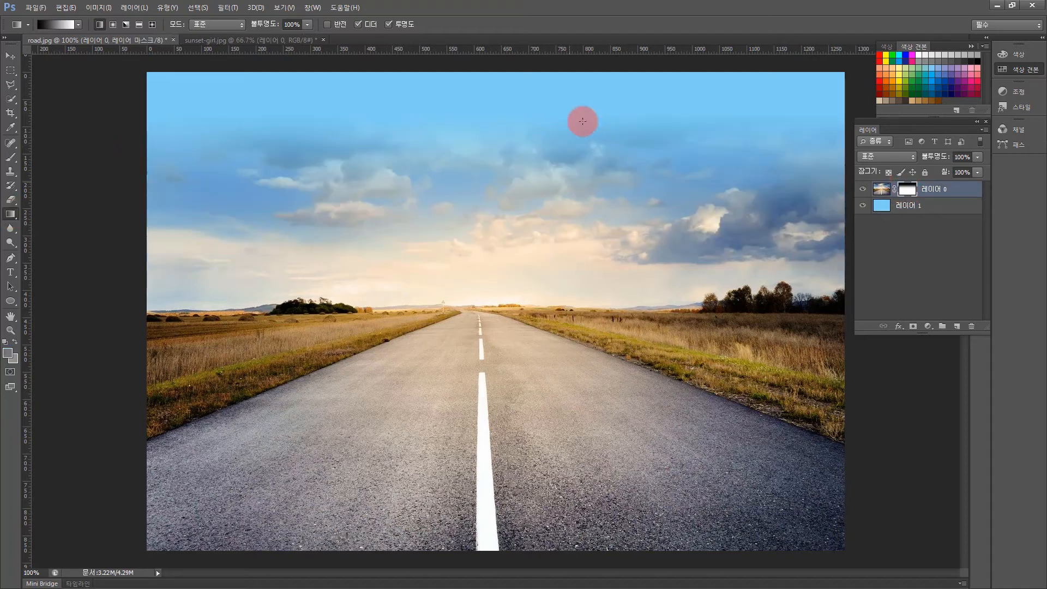
{"action": "left_click_drag", "start_coordinate": [577, 76], "coordinate": [613, 248]}
{"action": "left_click_drag", "start_coordinate": [627, 166], "coordinate": [607, 390]}
{"action": "left_click_drag", "start_coordinate": [624, 141], "coordinate": [619, 480]}
{"action": "left_click_drag", "start_coordinate": [572, 92], "coordinate": [572, 352]}
Place the field photo in road.jpg, centred at X 640, Y 428.5 px, and move its layer directly below the road layer.
{"action": "left_click_drag", "start_coordinate": [650, 413], "coordinate": [759, 313]}
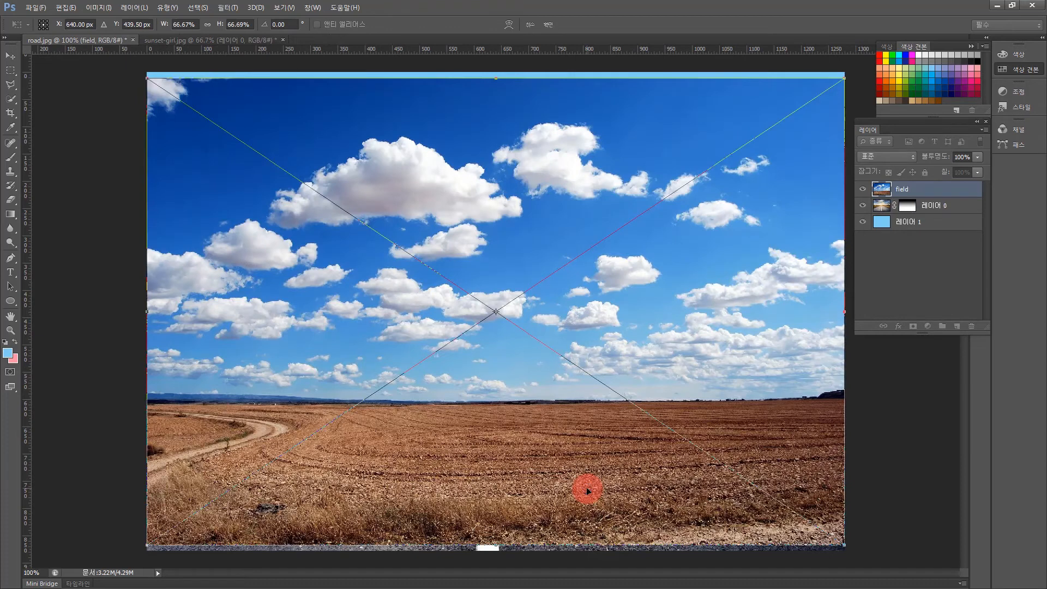
{"action": "left_click_drag", "start_coordinate": [497, 233], "coordinate": [497, 230]}
{"action": "key", "text": "Return"}
{"action": "key", "text": "g"}
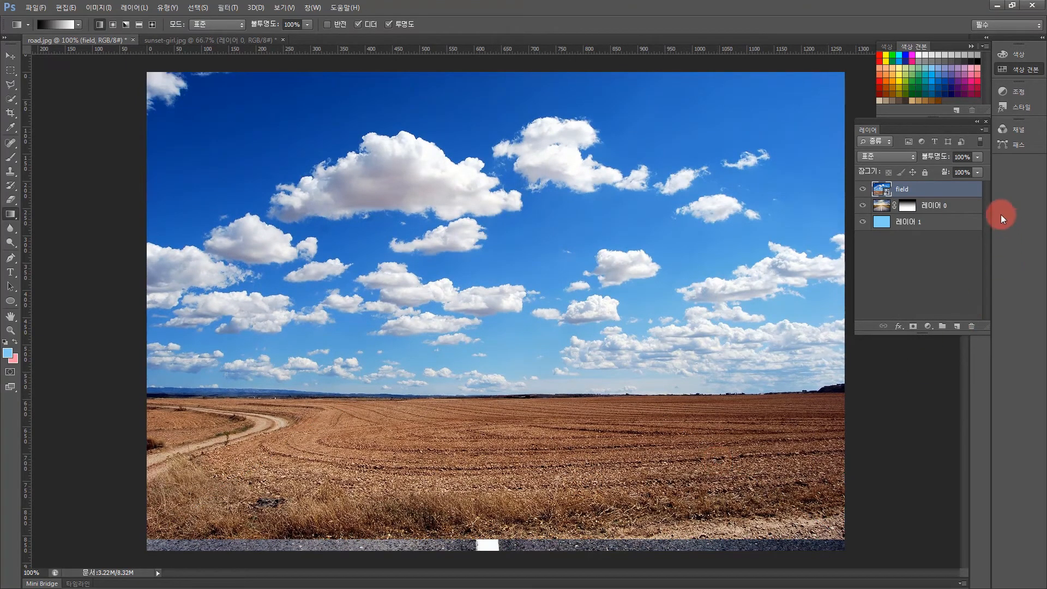
{"action": "left_click_drag", "start_coordinate": [915, 191], "coordinate": [912, 213]}
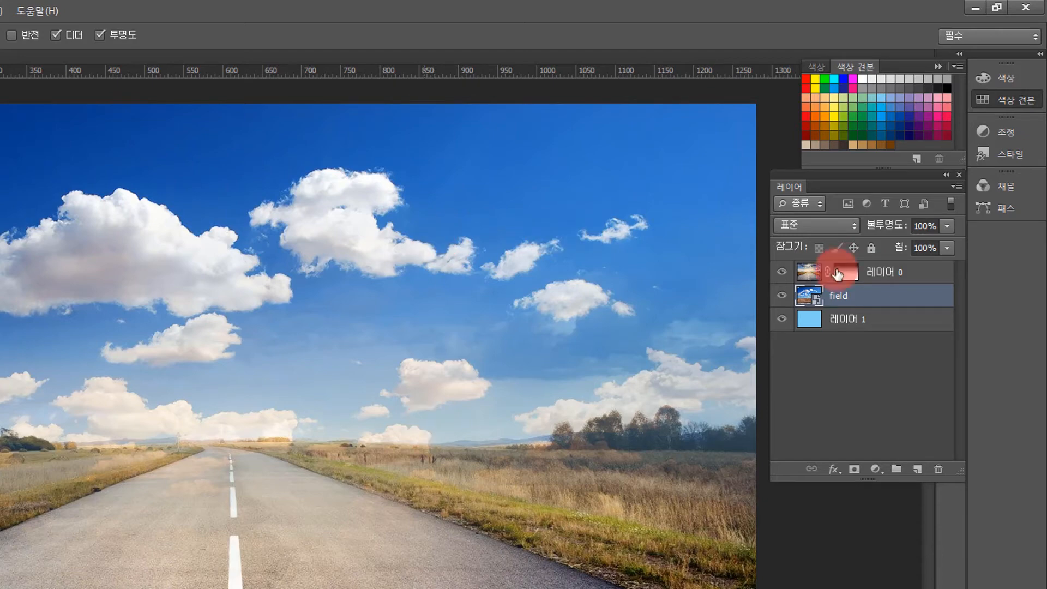
Hide the light blue layer and toggle the field layer's visibility to inspect the road layer's mask on its own.
{"action": "left_click", "coordinate": [782, 295]}
{"action": "left_click", "coordinate": [781, 320]}
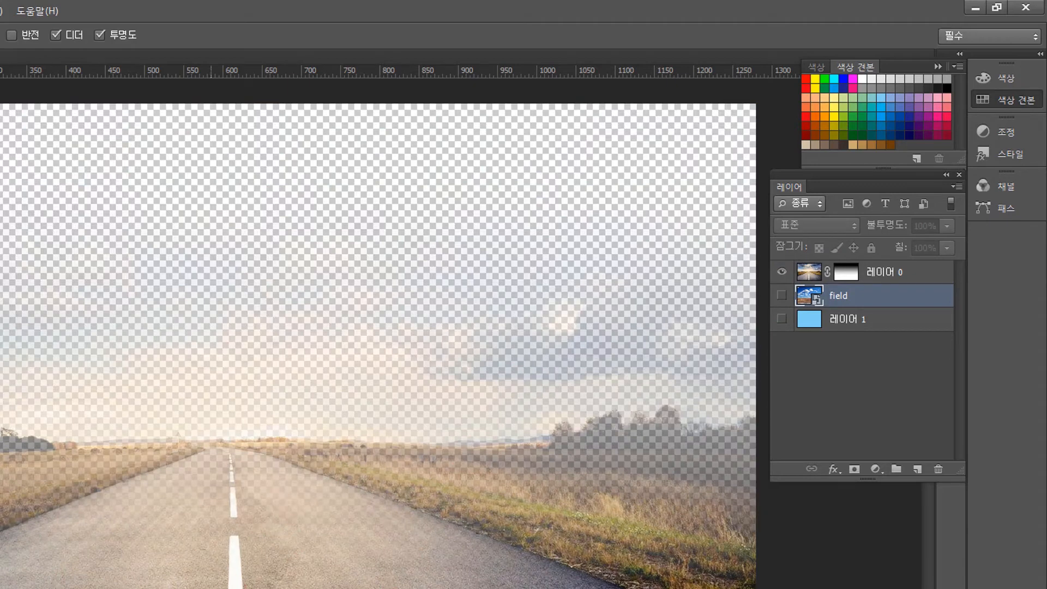
{"action": "left_click", "coordinate": [781, 295]}
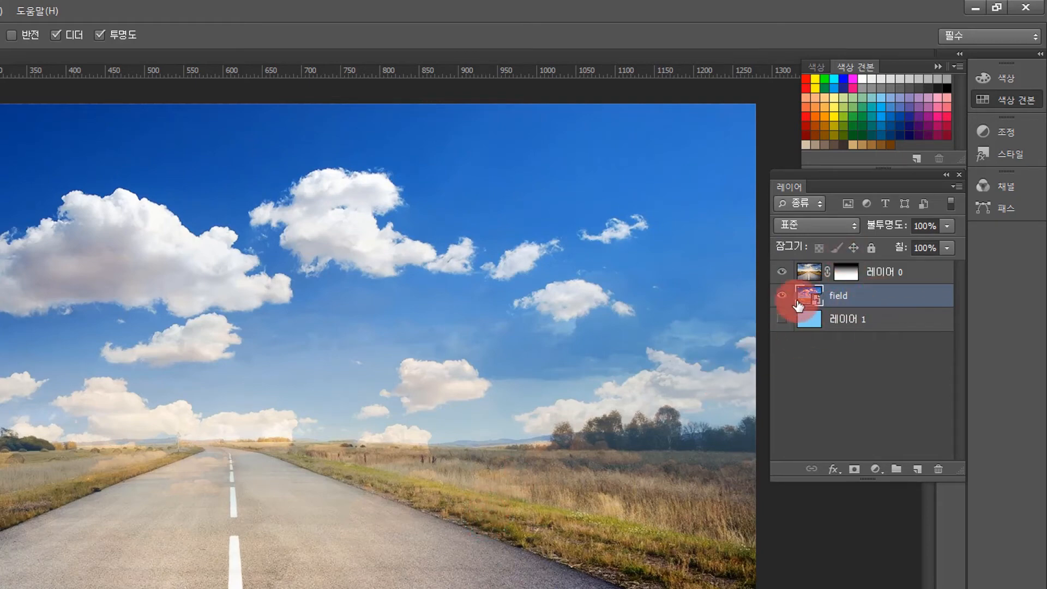
Move the field layer up to about Y 281.5 px so its horizon lines up with the road's horizon.
{"action": "key", "text": "v"}
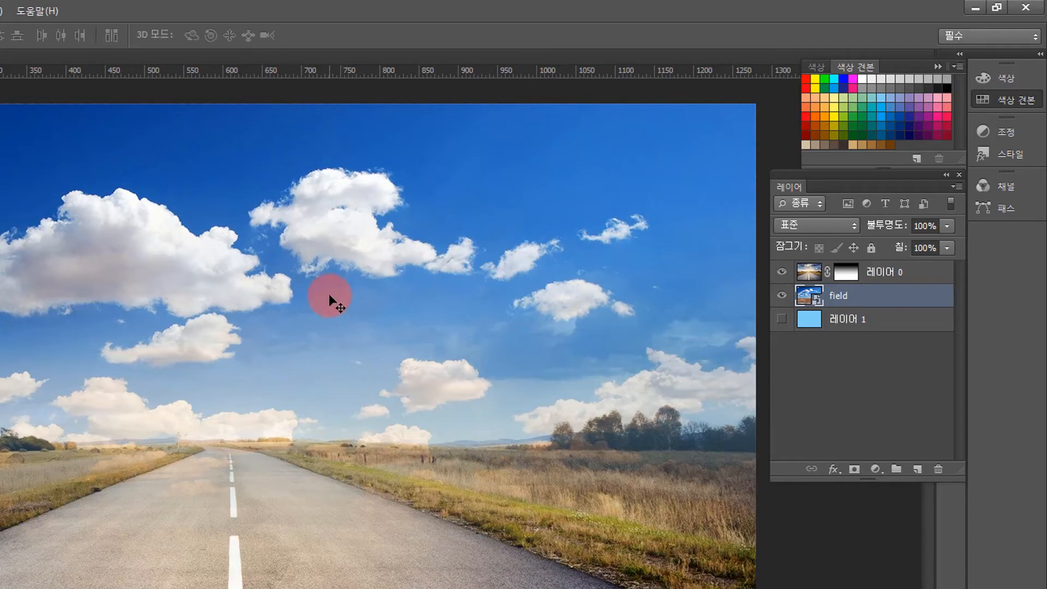
{"action": "key", "text": "ctrl+t"}
{"action": "left_click_drag", "start_coordinate": [349, 588], "coordinate": [342, 559]}
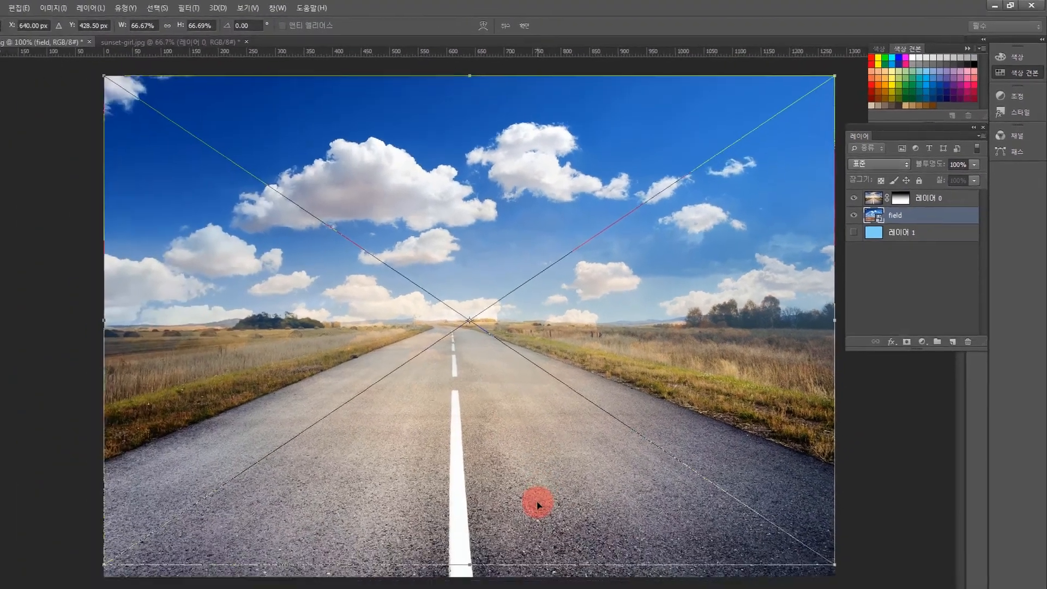
{"action": "mouse_move", "coordinate": [557, 391]}
{"action": "left_mouse_down"}
{"action": "mouse_move", "coordinate": [552, 368]}
{"action": "mouse_move", "coordinate": [552, 400]}
{"action": "left_mouse_up"}
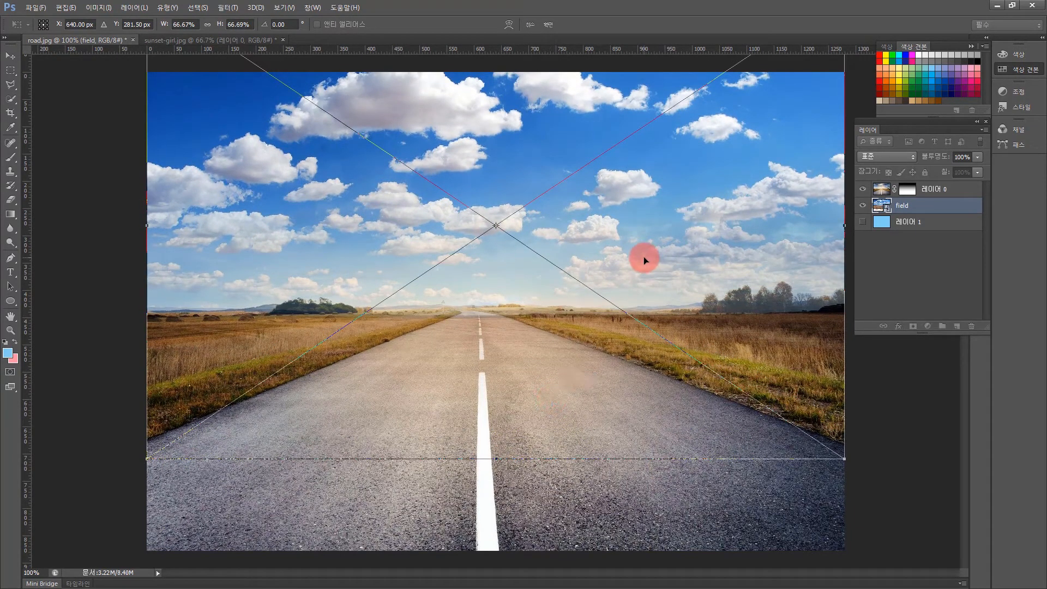
{"action": "key", "text": "Return"}
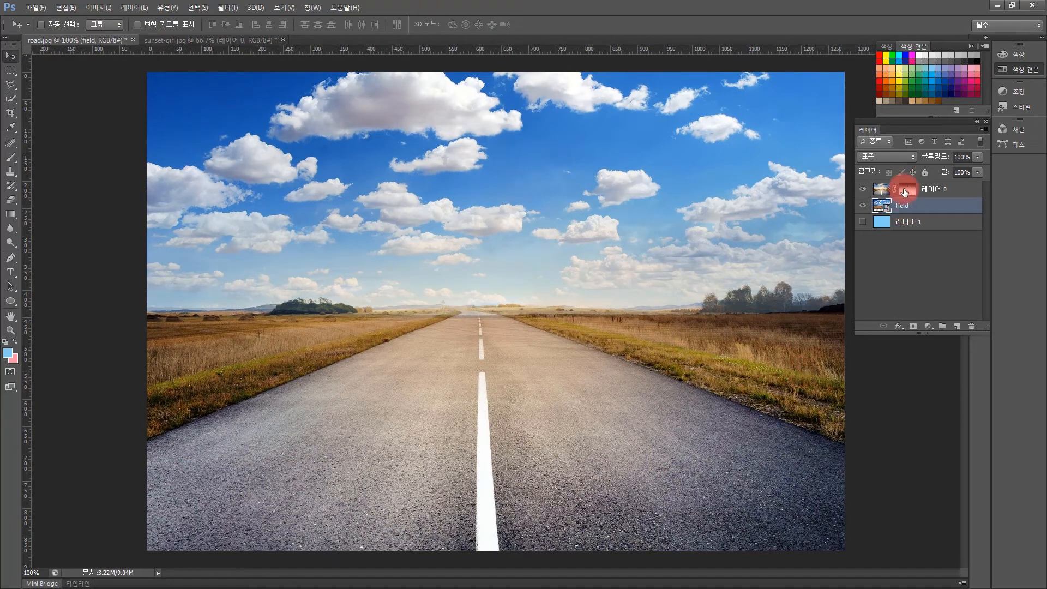
Redraw the black-to-white gradient on the road layer's mask, ending with one from the upper sky to just below the horizon.
{"action": "left_click", "coordinate": [905, 191]}
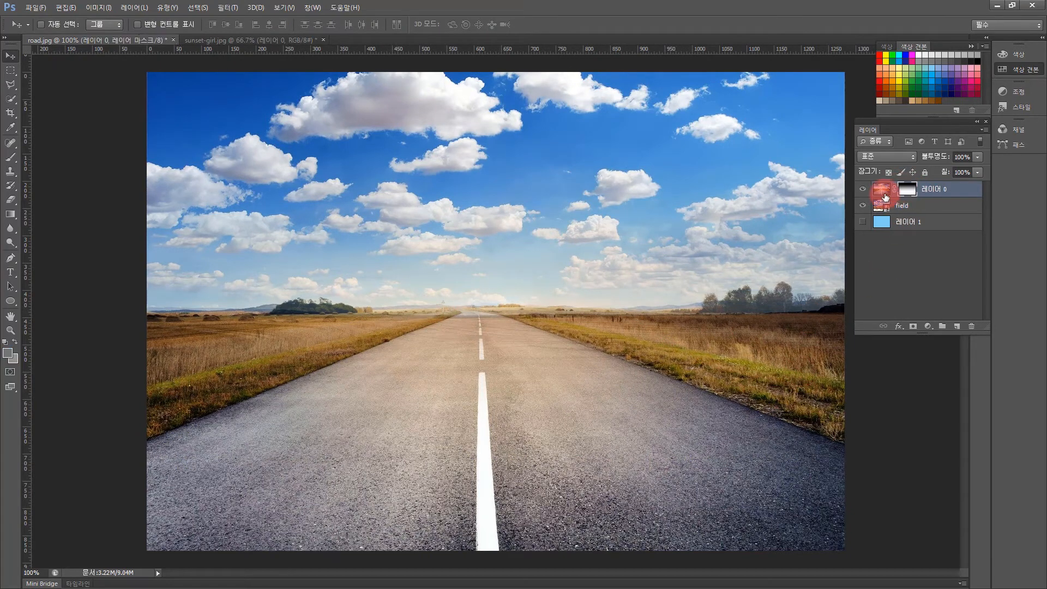
{"action": "left_click", "coordinate": [15, 218]}
{"action": "left_click_drag", "start_coordinate": [450, 117], "coordinate": [437, 295]}
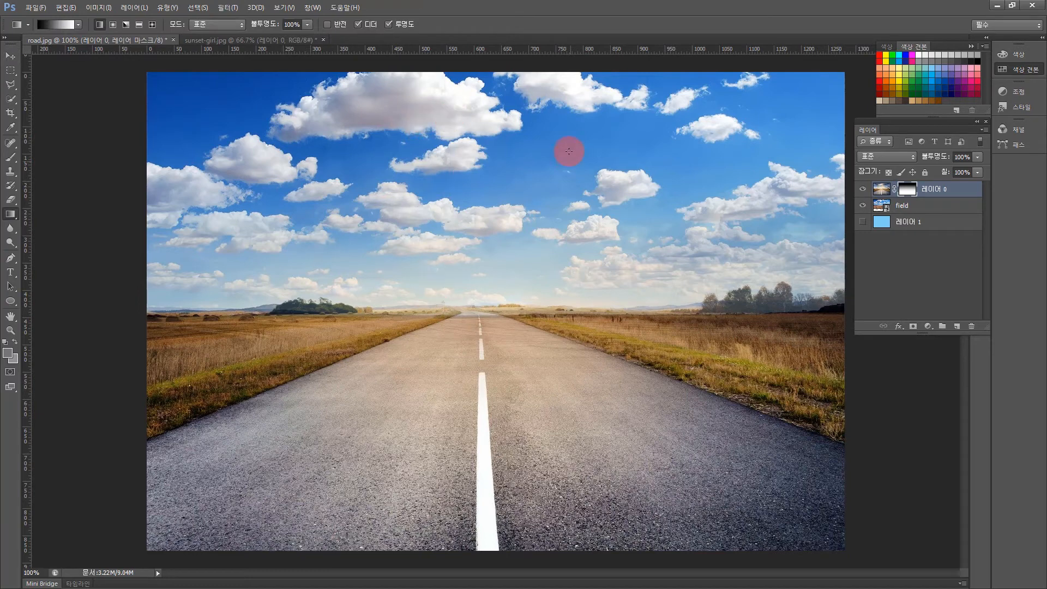
{"action": "left_click_drag", "start_coordinate": [528, 105], "coordinate": [509, 306]}
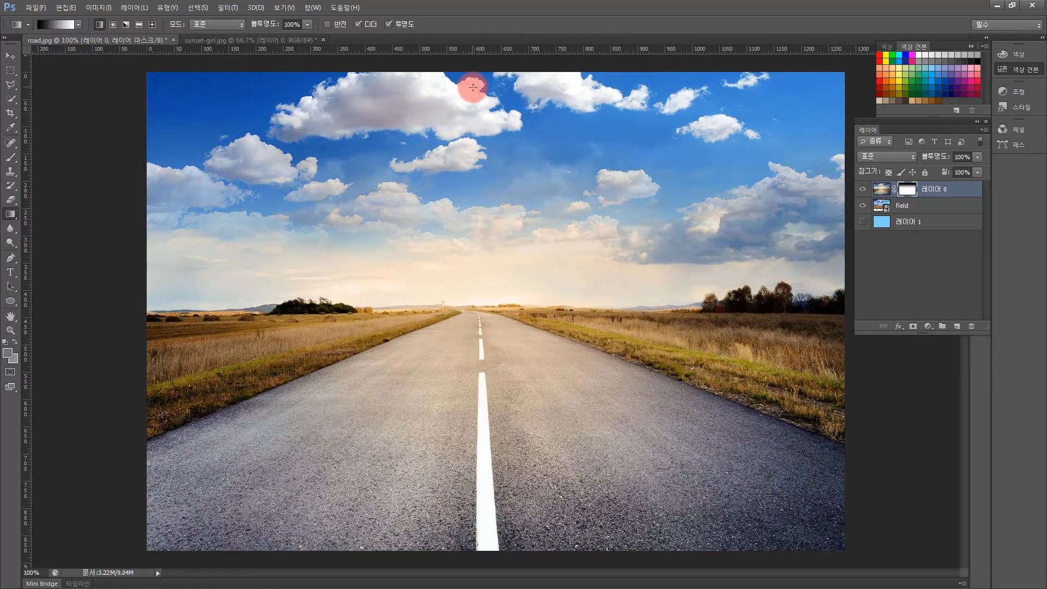
{"action": "left_click_drag", "start_coordinate": [479, 81], "coordinate": [491, 360]}
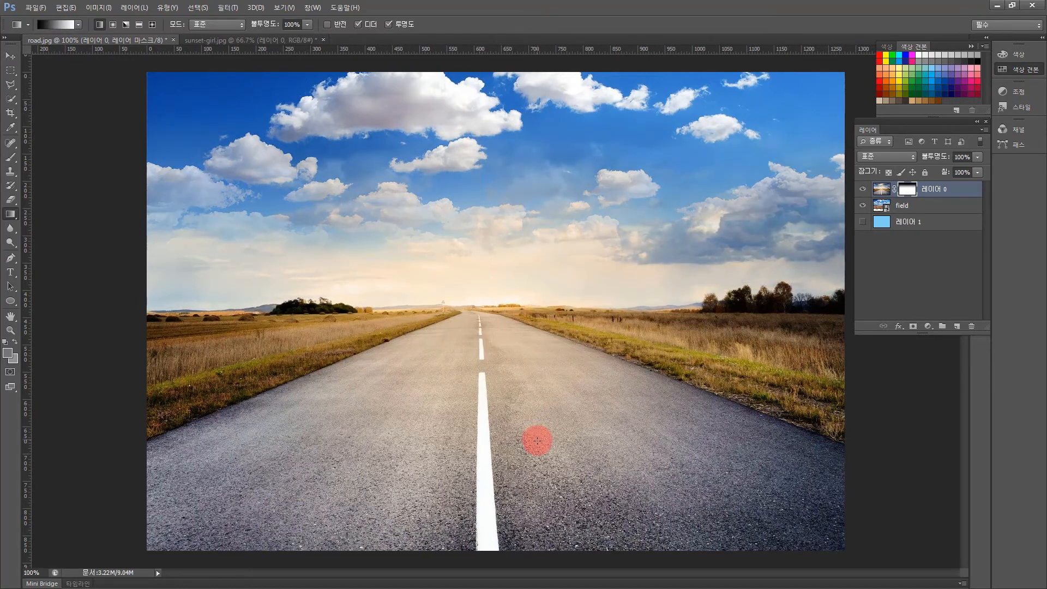
{"action": "left_click_drag", "start_coordinate": [483, 99], "coordinate": [483, 357]}
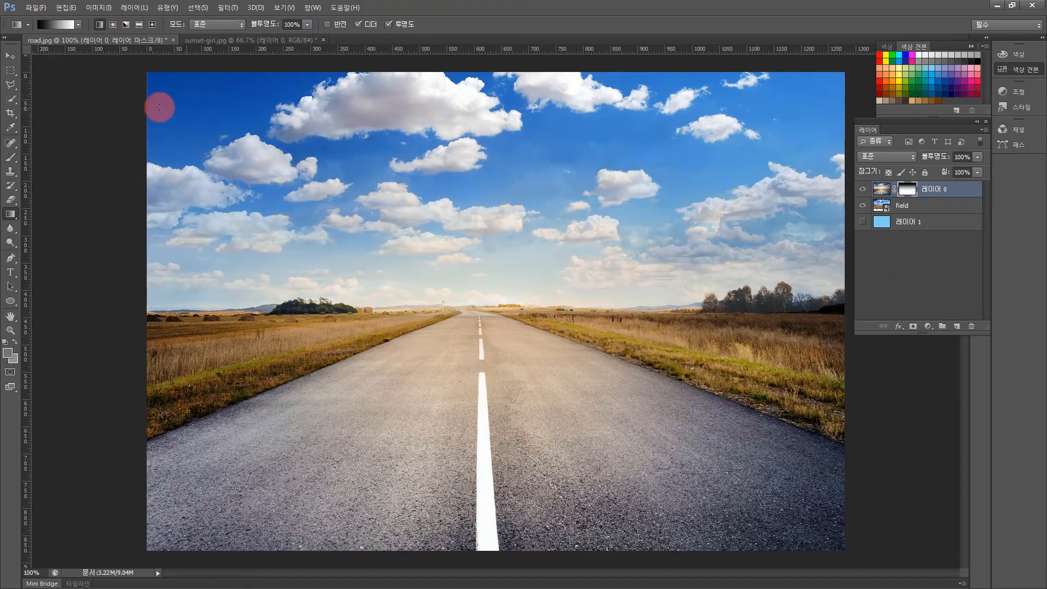
Brush over the left horizon on the road layer's mask to hide it, and restore the whole horizon area by painting in white.
{"action": "left_click", "coordinate": [10, 157]}
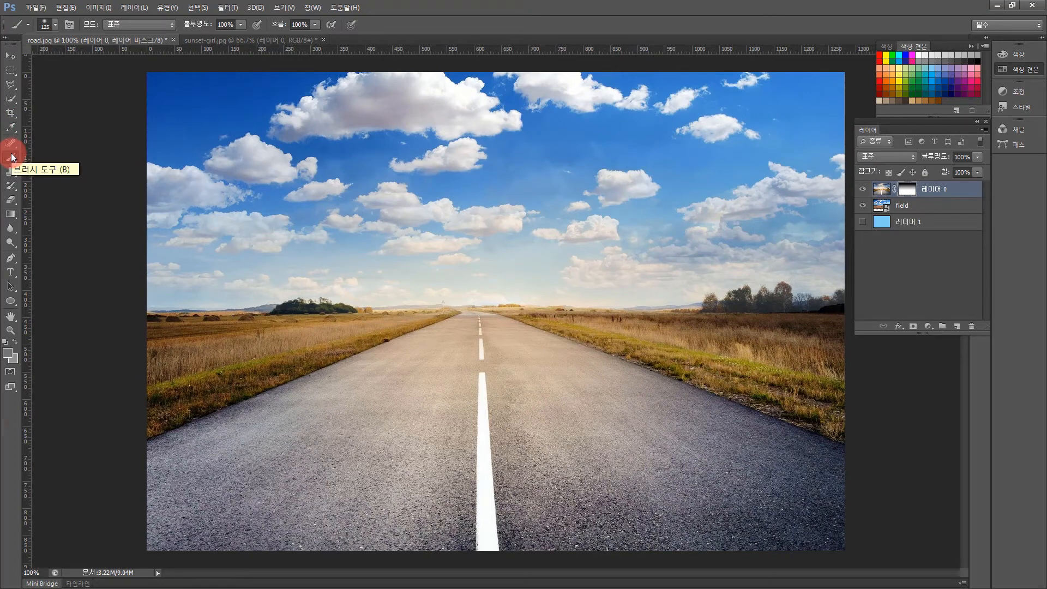
{"action": "mouse_move", "coordinate": [444, 302]}
{"action": "left_mouse_down"}
{"action": "mouse_move", "coordinate": [477, 310]}
{"action": "mouse_move", "coordinate": [178, 303]}
{"action": "mouse_move", "coordinate": [96, 320]}
{"action": "left_mouse_up"}
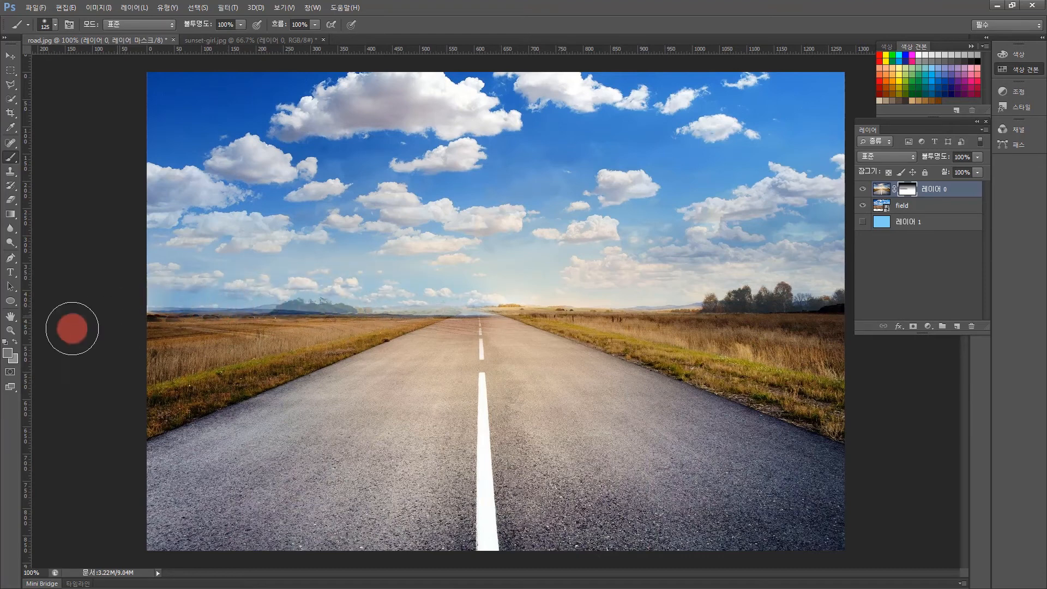
{"action": "left_click", "coordinate": [921, 53]}
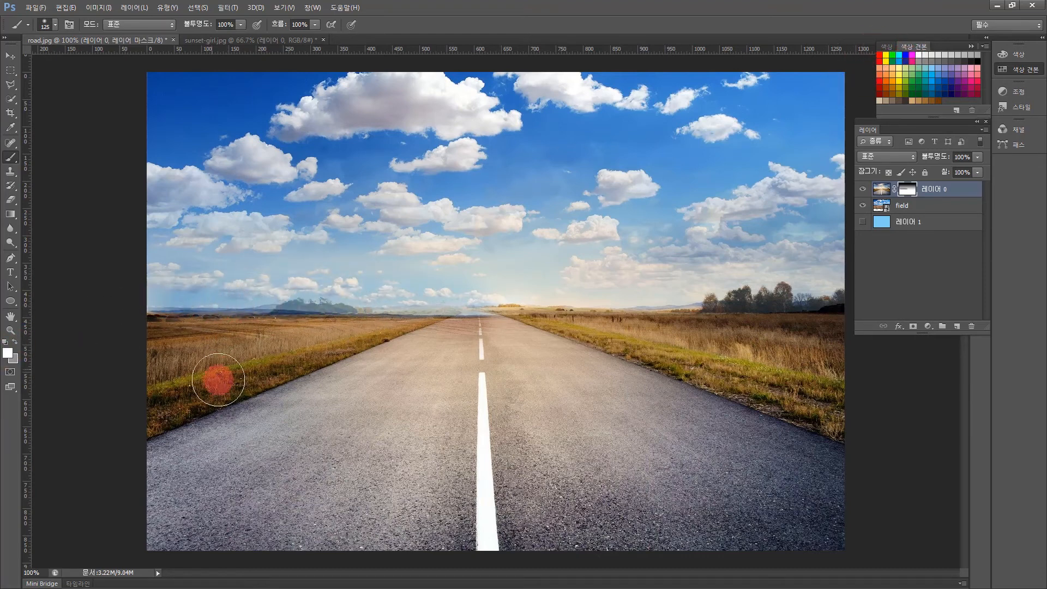
{"action": "left_click_drag", "start_coordinate": [496, 332], "coordinate": [205, 320]}
{"action": "mouse_move", "coordinate": [509, 339]}
{"action": "left_mouse_down"}
{"action": "mouse_move", "coordinate": [846, 327]}
{"action": "mouse_move", "coordinate": [432, 367]}
{"action": "left_mouse_up"}
{"action": "left_click_drag", "start_coordinate": [870, 341], "coordinate": [463, 332]}
{"action": "mouse_move", "coordinate": [128, 344]}
{"action": "left_mouse_down"}
{"action": "mouse_move", "coordinate": [409, 378]}
{"action": "mouse_move", "coordinate": [708, 472]}
{"action": "mouse_move", "coordinate": [837, 402]}
{"action": "mouse_move", "coordinate": [829, 400]}
{"action": "left_mouse_up"}
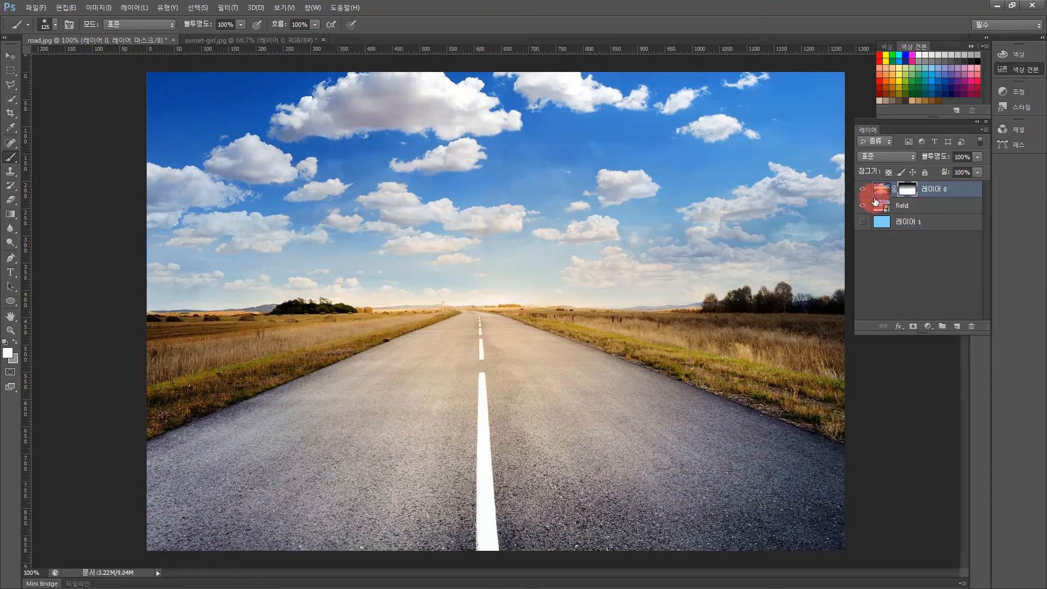
{"action": "left_click", "coordinate": [903, 222]}
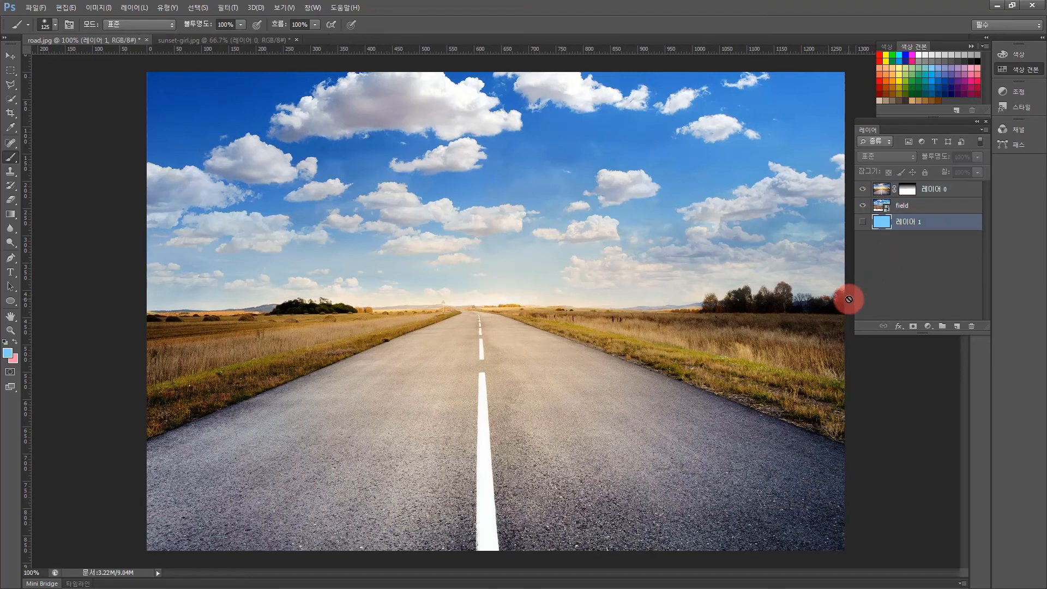
{"action": "left_click_drag", "start_coordinate": [795, 185], "coordinate": [780, 182]}
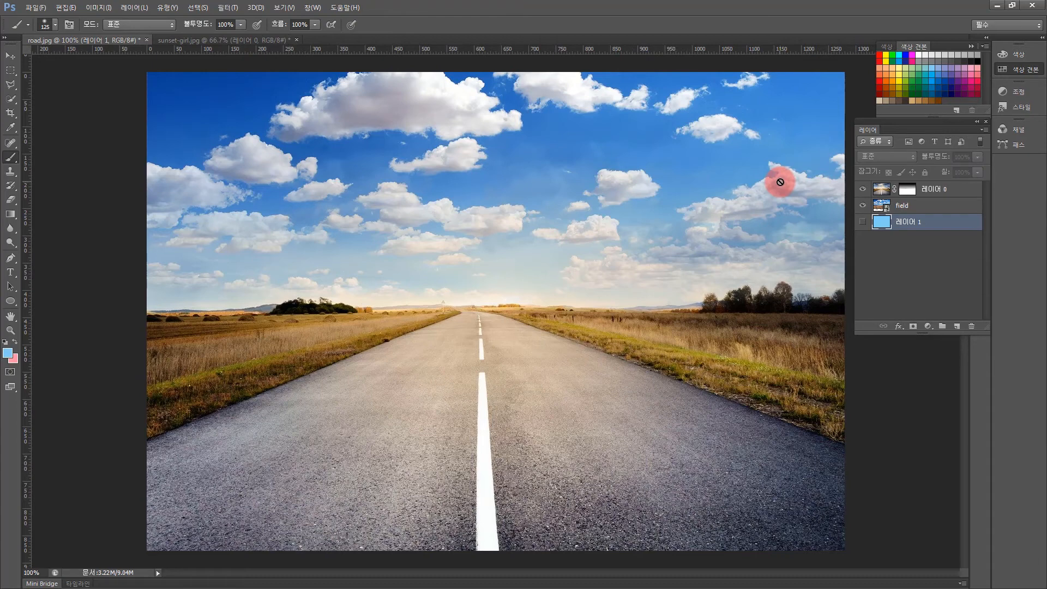
{"action": "left_click", "coordinate": [939, 191]}
{"action": "left_click", "coordinate": [455, 197]}
{"action": "mouse_move", "coordinate": [455, 197]}
{"action": "left_mouse_down"}
{"action": "mouse_move", "coordinate": [506, 239]}
{"action": "mouse_move", "coordinate": [485, 220]}
{"action": "mouse_move", "coordinate": [508, 130]}
{"action": "mouse_move", "coordinate": [619, 150]}
{"action": "mouse_move", "coordinate": [579, 149]}
{"action": "mouse_move", "coordinate": [249, 235]}
{"action": "mouse_move", "coordinate": [246, 271]}
{"action": "mouse_move", "coordinate": [208, 66]}
{"action": "left_mouse_up"}
Switch to sunset-girl.jpg and add a layer mask to its photo layer.
{"action": "left_click", "coordinate": [201, 42]}
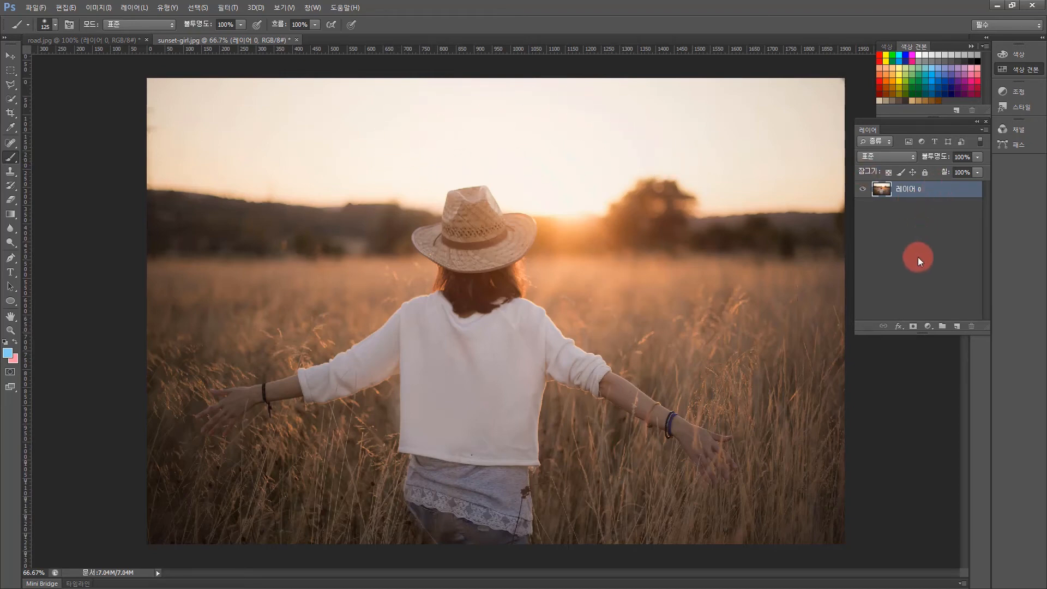
{"action": "left_click", "coordinate": [913, 326]}
{"action": "left_click", "coordinate": [771, 394]}
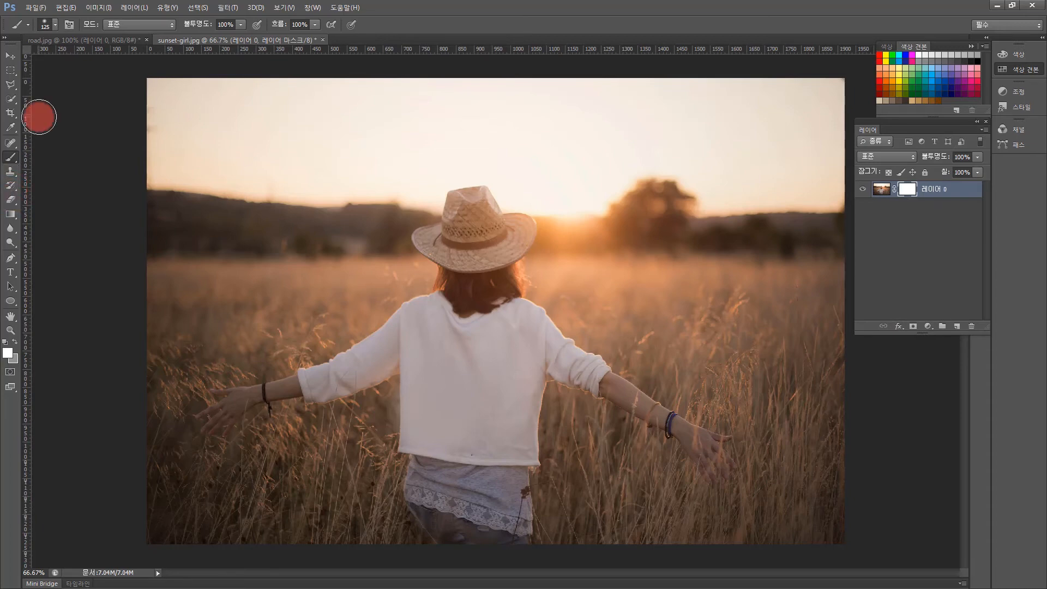
Draw a black-to-white linear gradient on the sunset photo's mask, from the upper sky down to the horizon.
{"action": "left_click", "coordinate": [10, 214]}
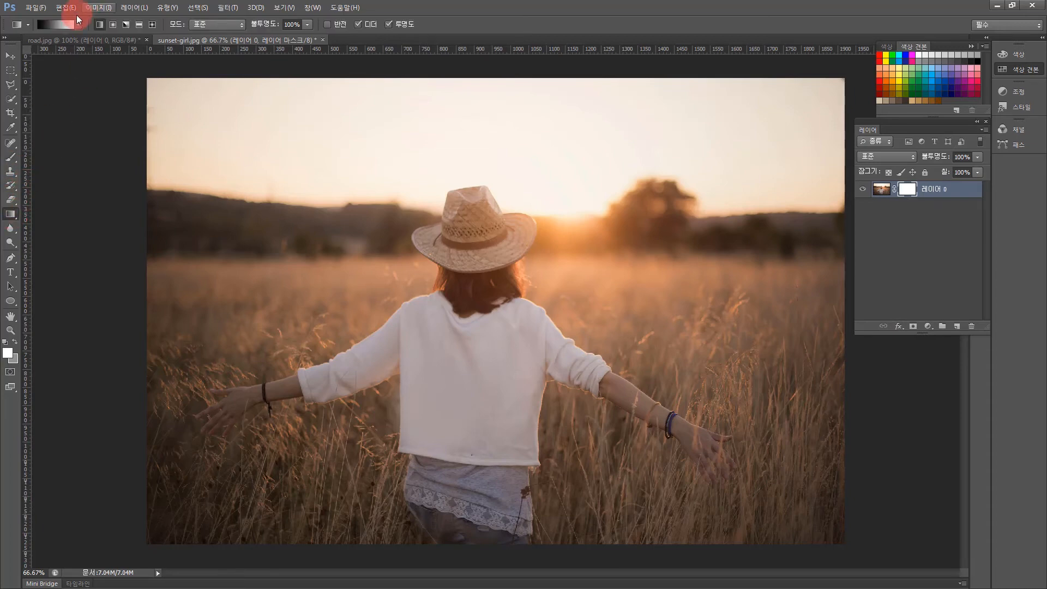
{"action": "left_click", "coordinate": [79, 24]}
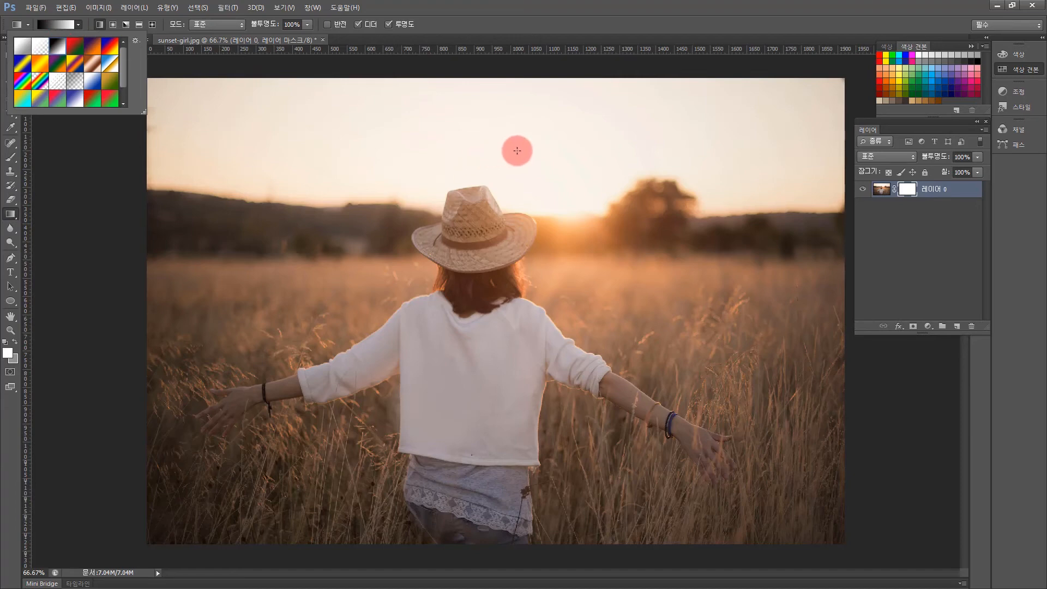
{"action": "left_click", "coordinate": [568, 96]}
{"action": "left_click_drag", "start_coordinate": [568, 96], "coordinate": [568, 227]}
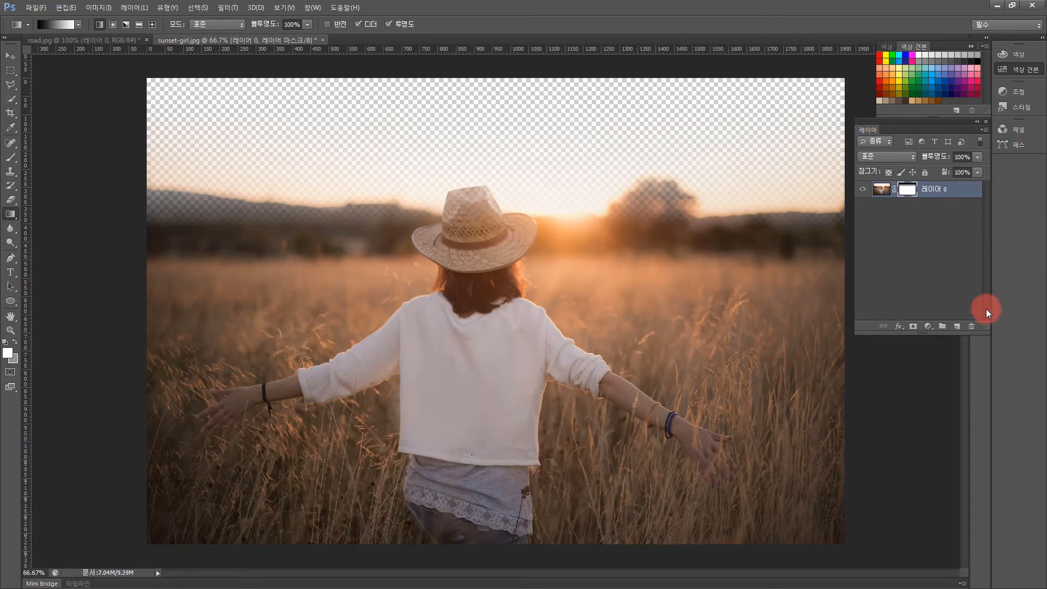
Add a new empty layer and move it below the masked sunset photo layer.
{"action": "left_click", "coordinate": [953, 308]}
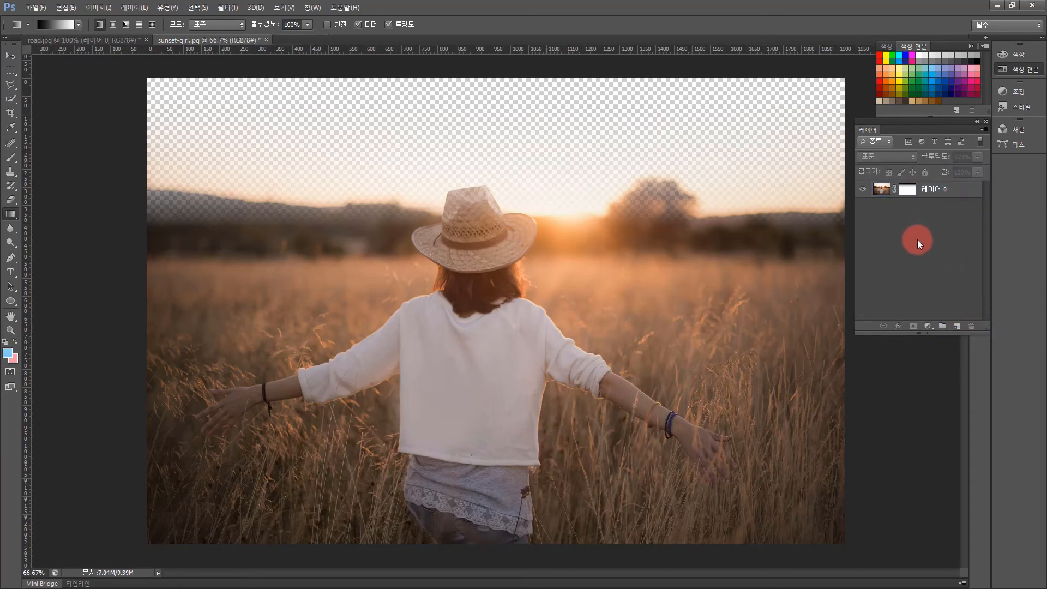
{"action": "left_click", "coordinate": [957, 327]}
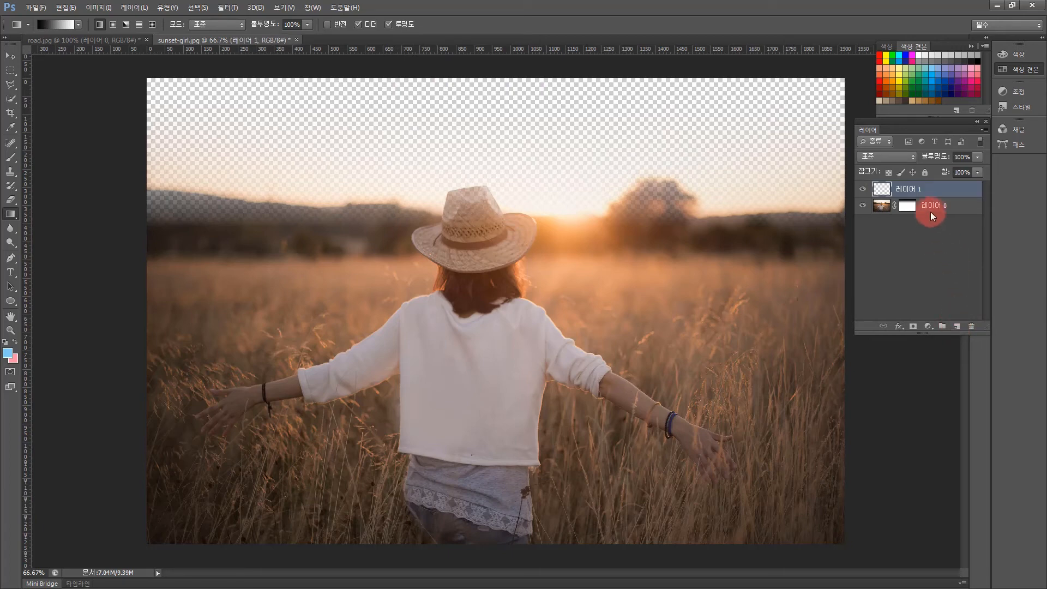
{"action": "left_click_drag", "start_coordinate": [933, 191], "coordinate": [932, 222]}
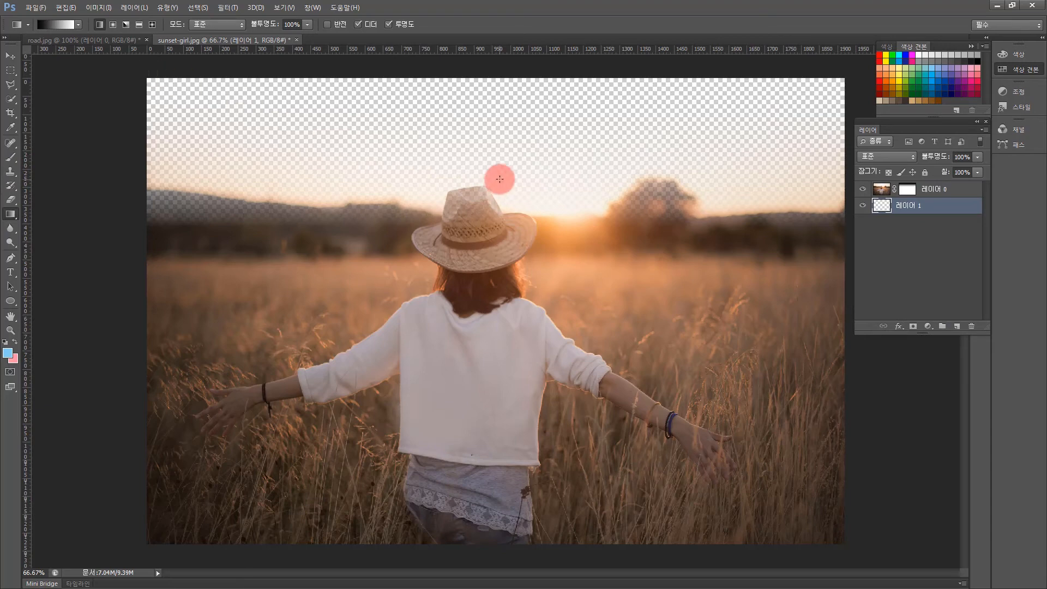
Sample the orange sky glow beside the sun and fill the new bottom layer with it.
{"action": "left_click", "coordinate": [10, 127]}
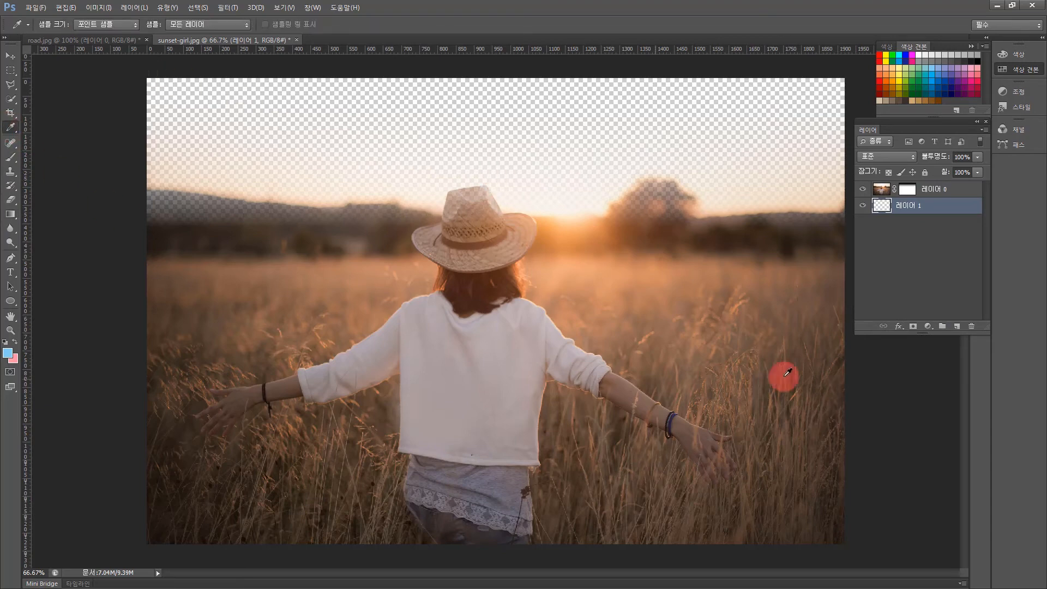
{"action": "left_click", "coordinate": [593, 220]}
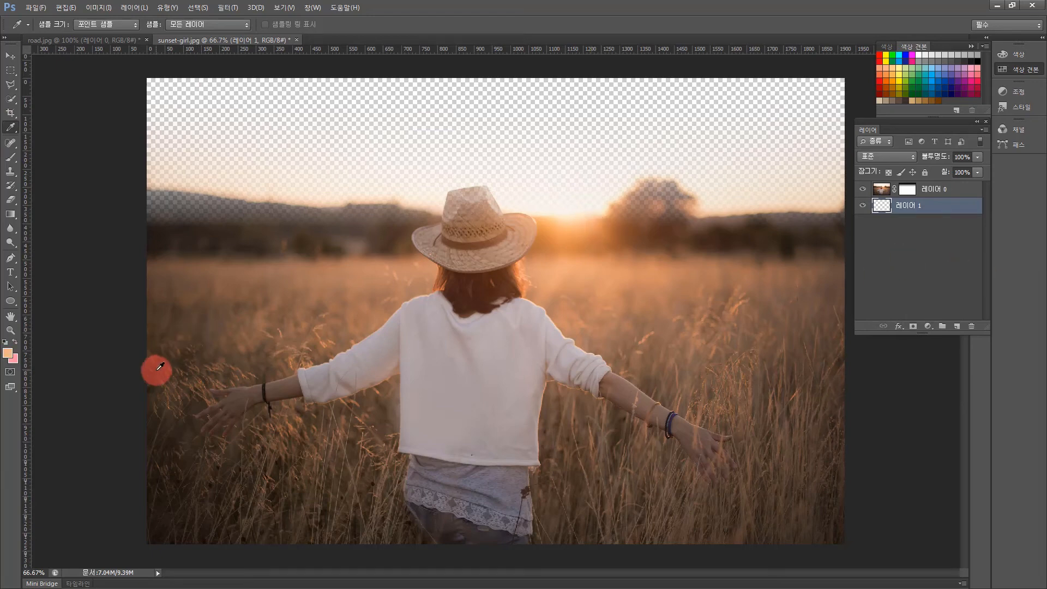
{"action": "left_click", "coordinate": [11, 355]}
{"action": "left_click", "coordinate": [374, 292]}
{"action": "left_click", "coordinate": [924, 217]}
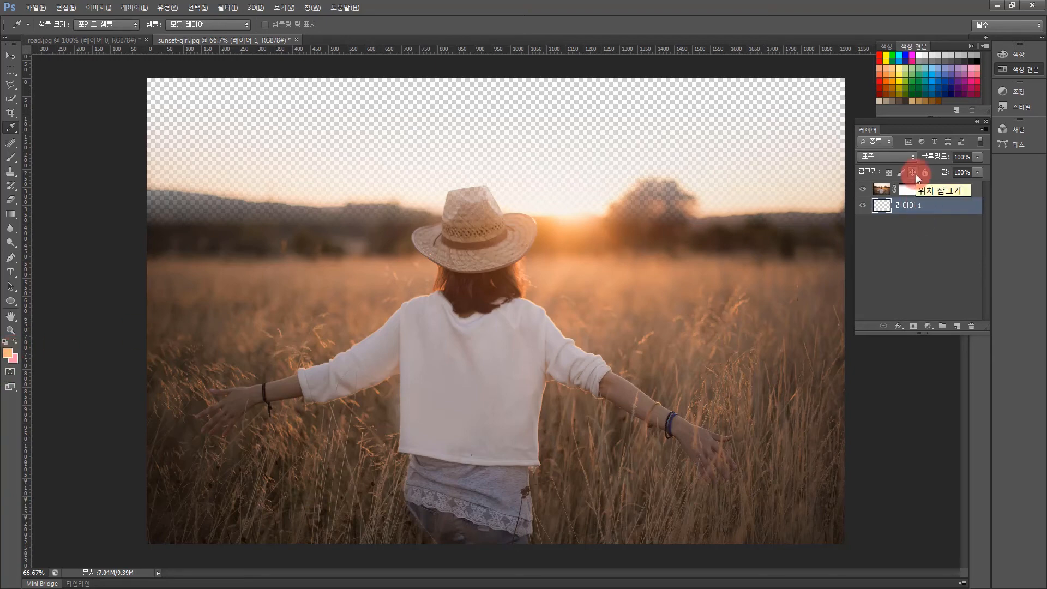
{"action": "key", "text": "alt+BackSpace"}
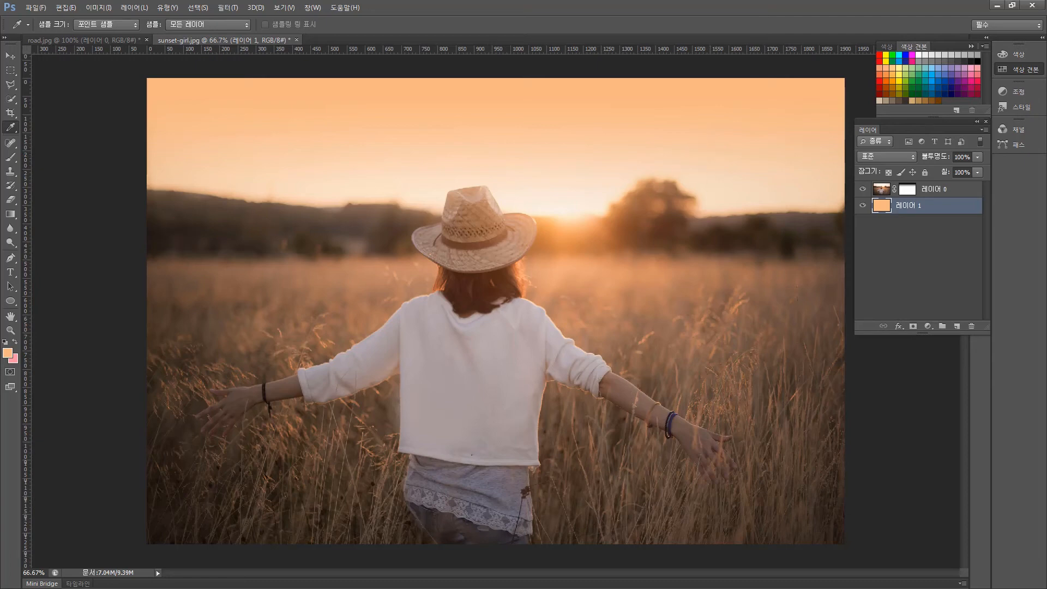
Place the sunset_sky image above the orange fill layer, shifted slightly upward, and hide the fill layer.
{"action": "left_click_drag", "start_coordinate": [0, 523], "coordinate": [251, 423]}
{"action": "left_click_drag", "start_coordinate": [370, 195], "coordinate": [229, 326]}
{"action": "left_click_drag", "start_coordinate": [639, 129], "coordinate": [637, 119]}
{"action": "key", "text": "Return"}
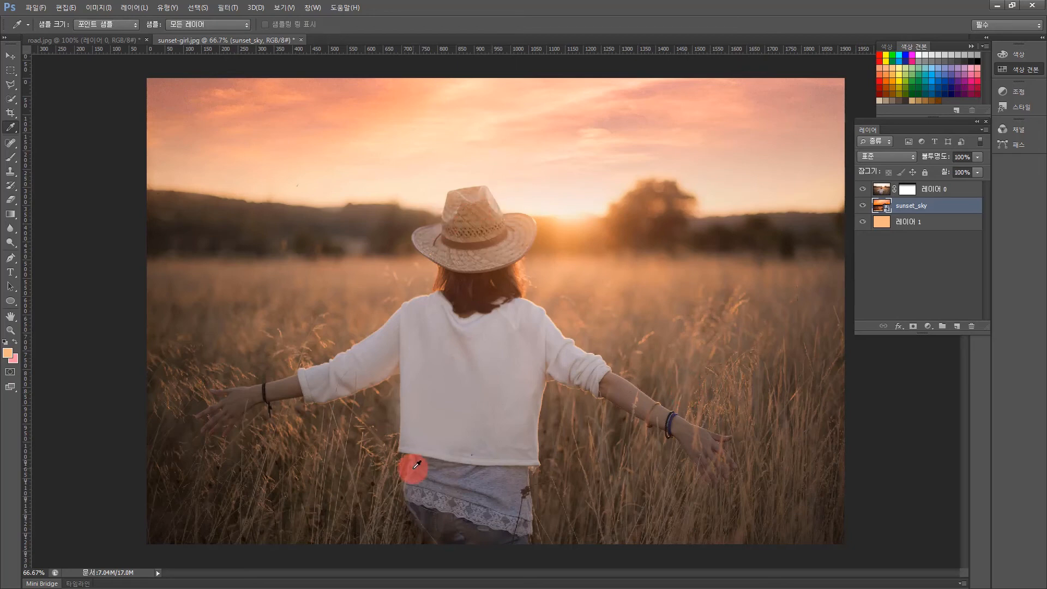
{"action": "left_click", "coordinate": [863, 222]}
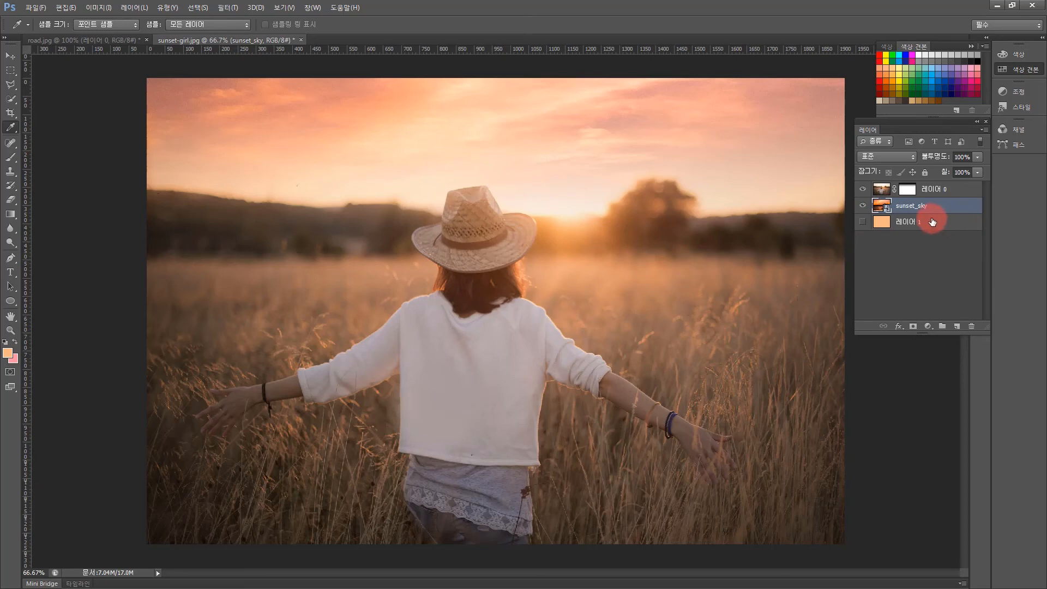
Compare the blended sky with the bare sunset_sky image by toggling the photo layer, and target the photo's mask.
{"action": "left_click", "coordinate": [863, 189]}
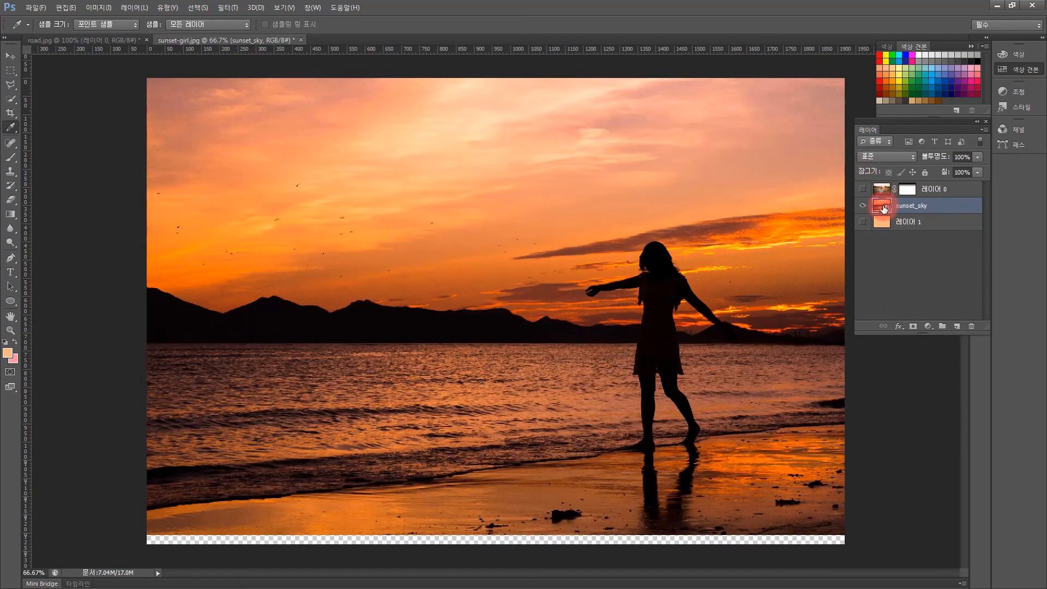
{"action": "left_click", "coordinate": [863, 188]}
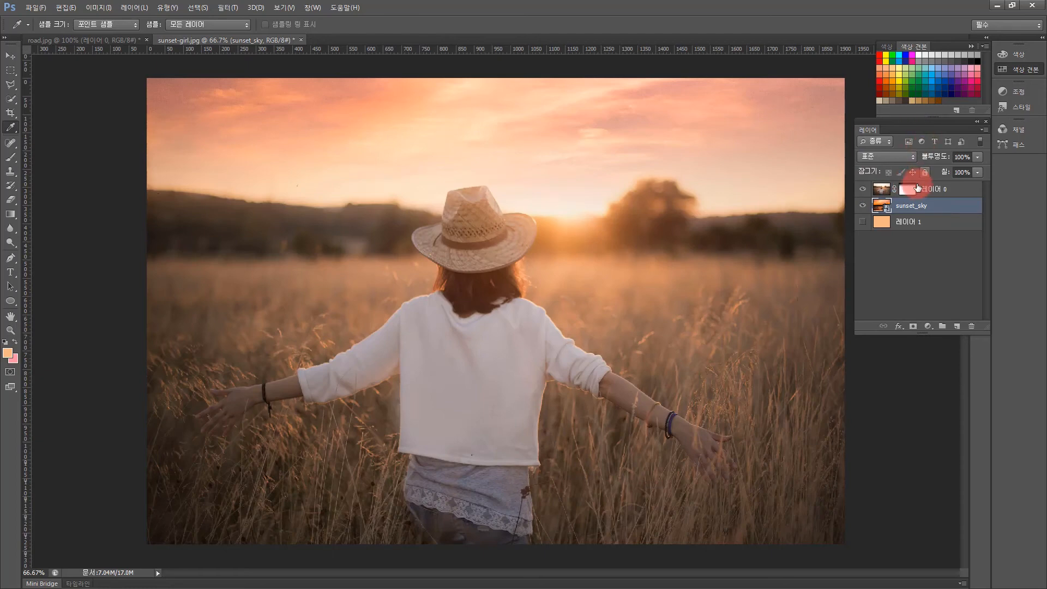
{"action": "left_click", "coordinate": [907, 190]}
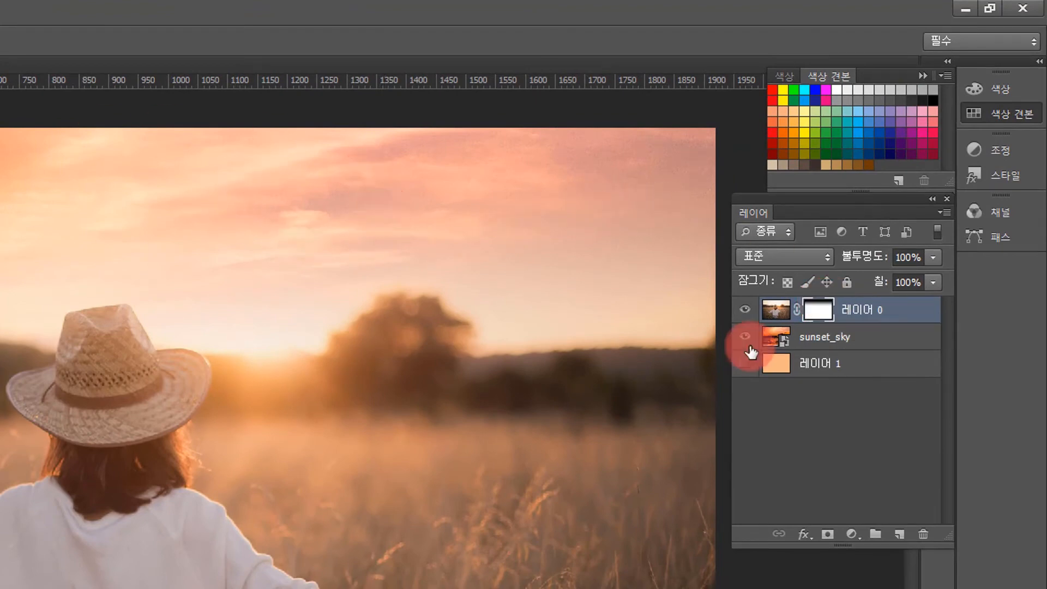
{"action": "left_click", "coordinate": [745, 310]}
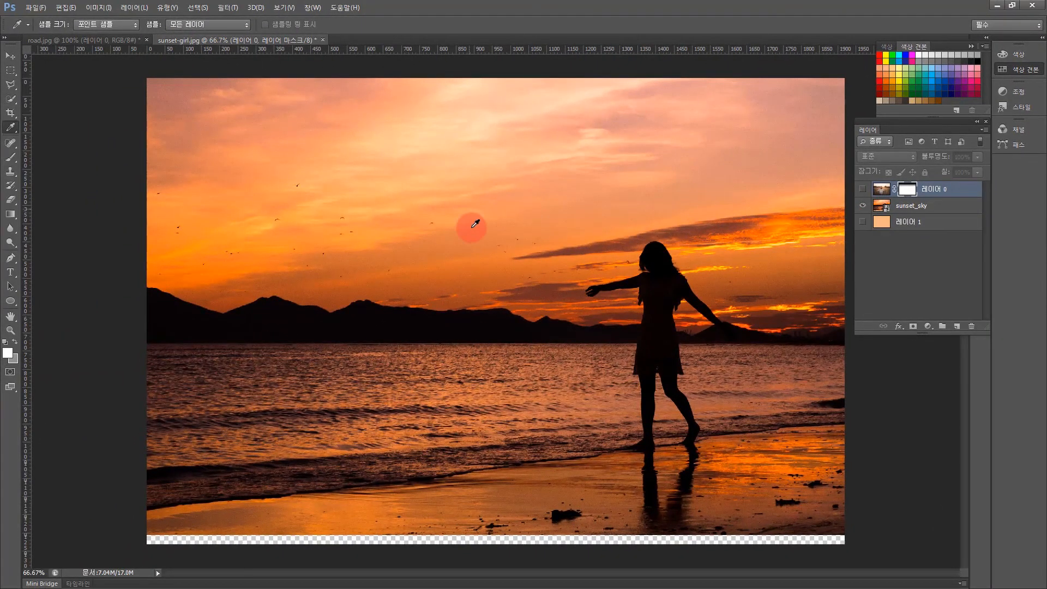
{"action": "left_click", "coordinate": [863, 191]}
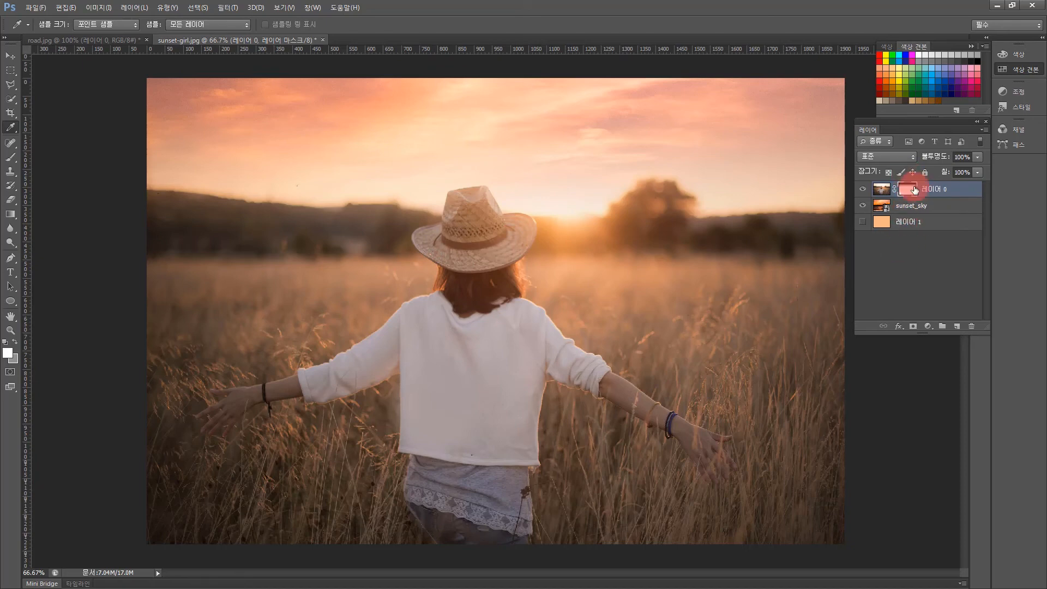
Brush in white over the hat on the photo layer's mask, and select the sunset_sky layer.
{"action": "left_click", "coordinate": [10, 157]}
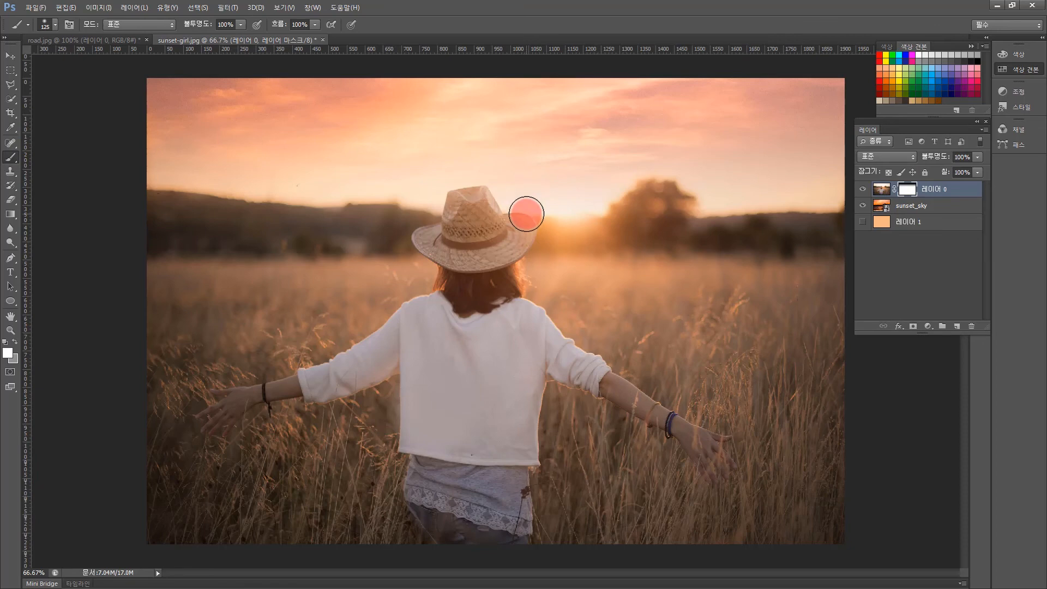
{"action": "mouse_move", "coordinate": [462, 220]}
{"action": "left_mouse_down"}
{"action": "mouse_move", "coordinate": [444, 245]}
{"action": "mouse_move", "coordinate": [456, 217]}
{"action": "mouse_move", "coordinate": [449, 235]}
{"action": "mouse_move", "coordinate": [469, 218]}
{"action": "mouse_move", "coordinate": [475, 236]}
{"action": "mouse_move", "coordinate": [636, 225]}
{"action": "mouse_move", "coordinate": [693, 275]}
{"action": "mouse_move", "coordinate": [468, 264]}
{"action": "mouse_move", "coordinate": [849, 439]}
{"action": "mouse_move", "coordinate": [842, 431]}
{"action": "left_mouse_up"}
{"action": "left_click", "coordinate": [930, 226]}
{"action": "left_click", "coordinate": [935, 206]}
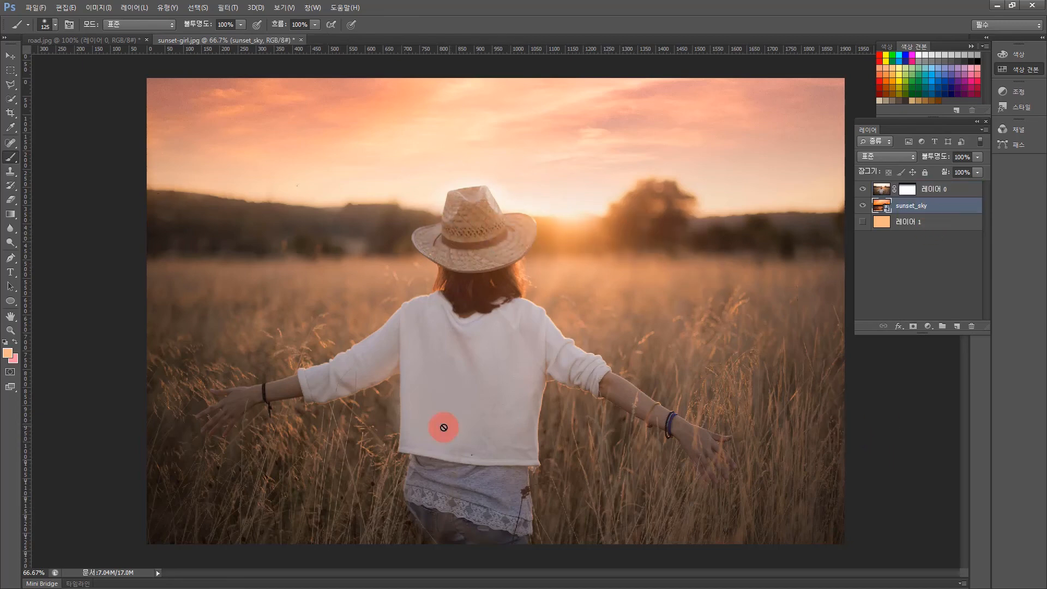
Hide the masked photo layer to examine the lower part of the sunset_sky image, and show the photo again.
{"action": "mouse_move", "coordinate": [443, 427]}
{"action": "left_mouse_down"}
{"action": "mouse_move", "coordinate": [440, 416]}
{"action": "mouse_move", "coordinate": [440, 426]}
{"action": "mouse_move", "coordinate": [693, 195]}
{"action": "left_mouse_up"}
{"action": "left_click", "coordinate": [863, 190]}
{"action": "mouse_move", "coordinate": [701, 393]}
{"action": "left_mouse_down"}
{"action": "mouse_move", "coordinate": [774, 358]}
{"action": "mouse_move", "coordinate": [751, 377]}
{"action": "left_mouse_up"}
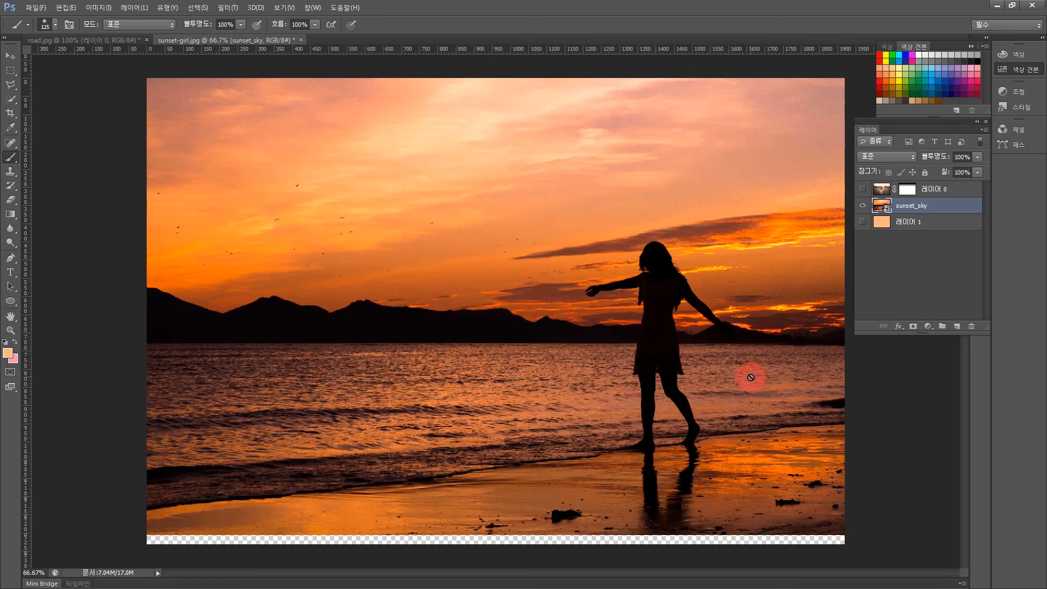
{"action": "left_click", "coordinate": [862, 189]}
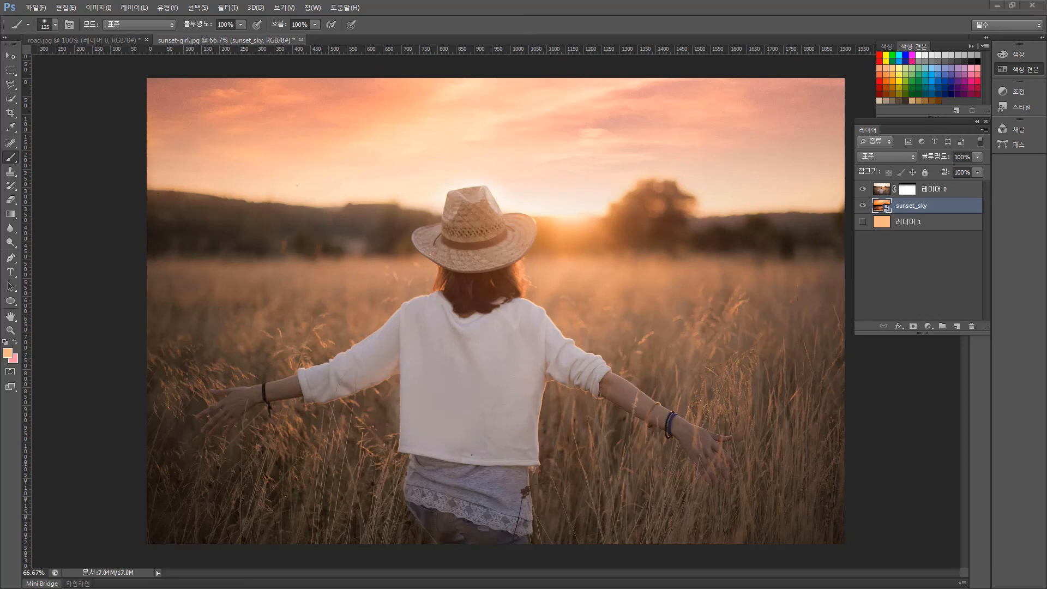
Place the background-sea image above the sunset_sky layer, shifted upward so its clouds sit higher in the sky.
{"action": "left_click_drag", "start_coordinate": [94, 421], "coordinate": [293, 532]}
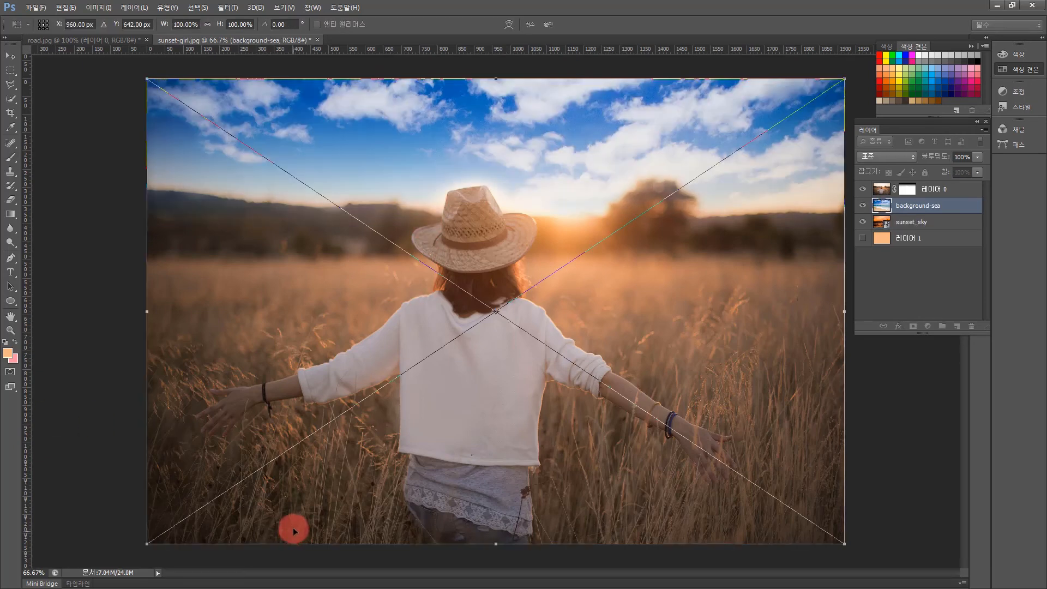
{"action": "key", "text": "Up"}
{"action": "key", "text": "Up"}
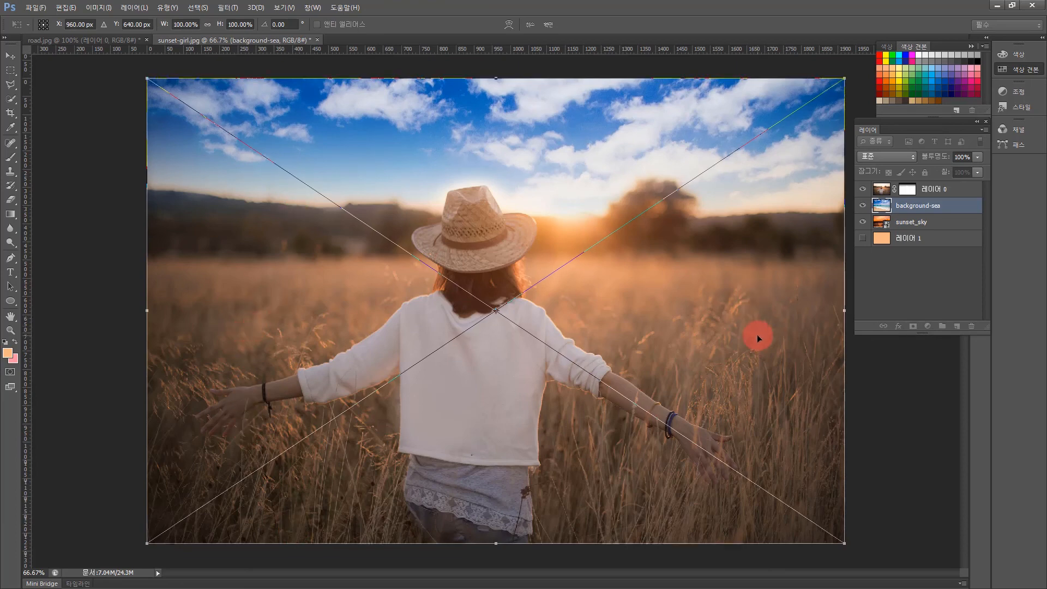
{"action": "left_click_drag", "start_coordinate": [752, 342], "coordinate": [755, 310]}
{"action": "key", "text": "Return"}
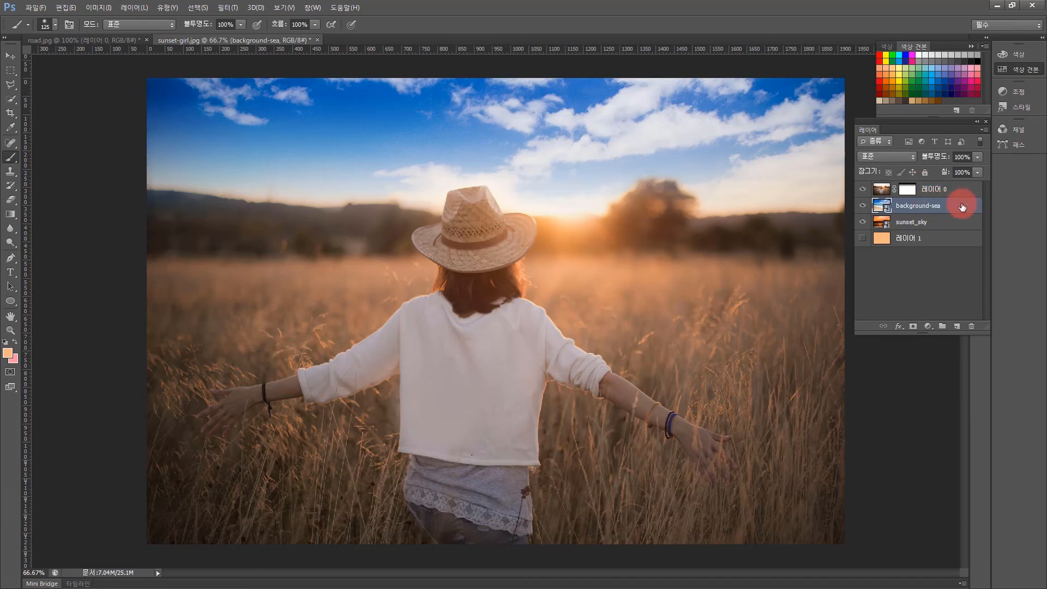
Set the background-sea layer's blend mode to Soft Light (소프트 라이트) and keep that layer selected.
{"action": "left_click", "coordinate": [885, 156]}
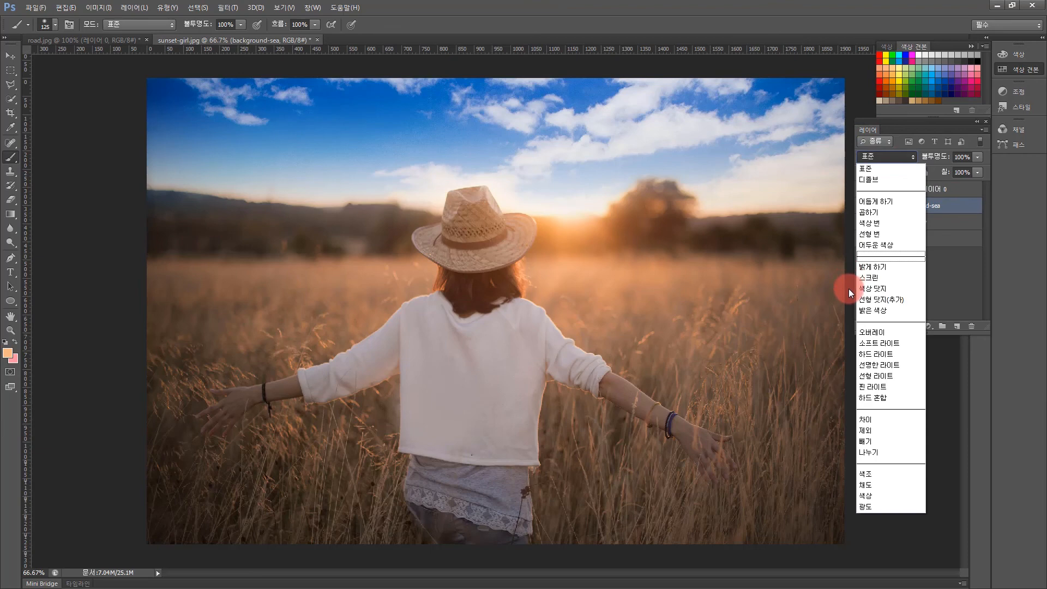
{"action": "left_click", "coordinate": [884, 344]}
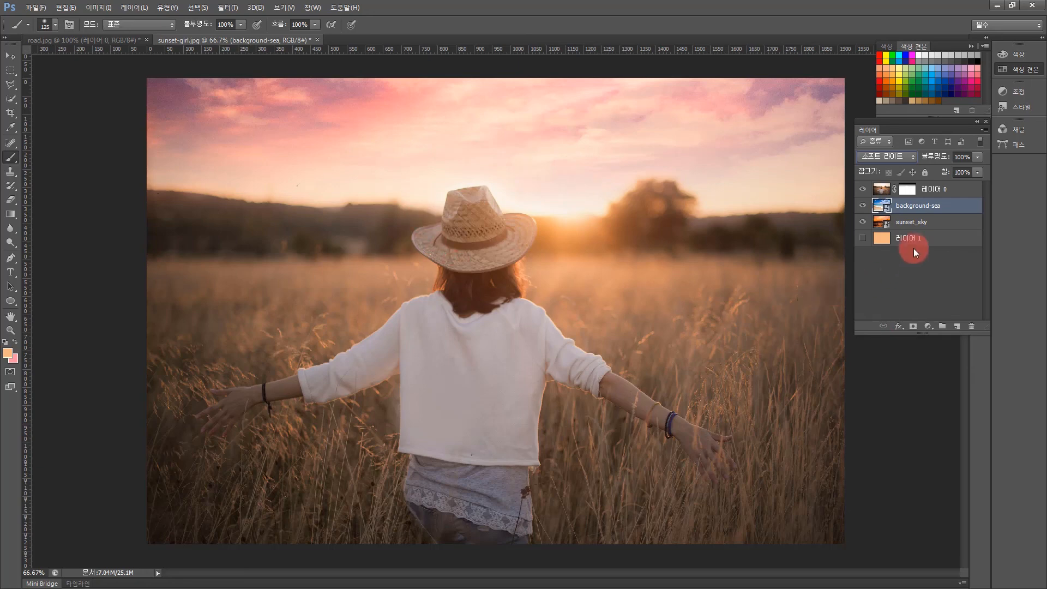
{"action": "left_click", "coordinate": [908, 223]}
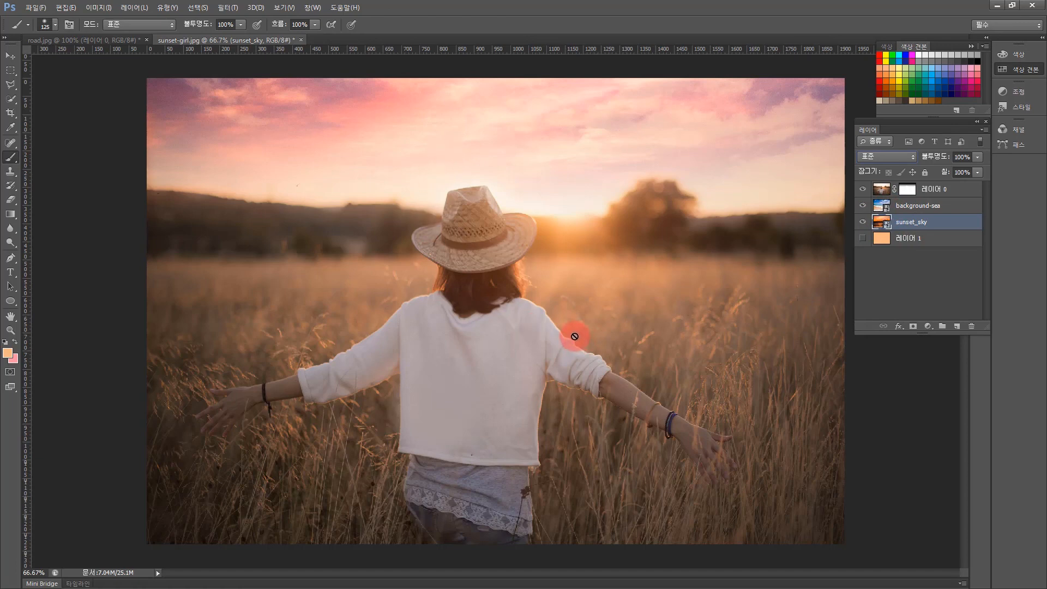
{"action": "left_click", "coordinate": [933, 206]}
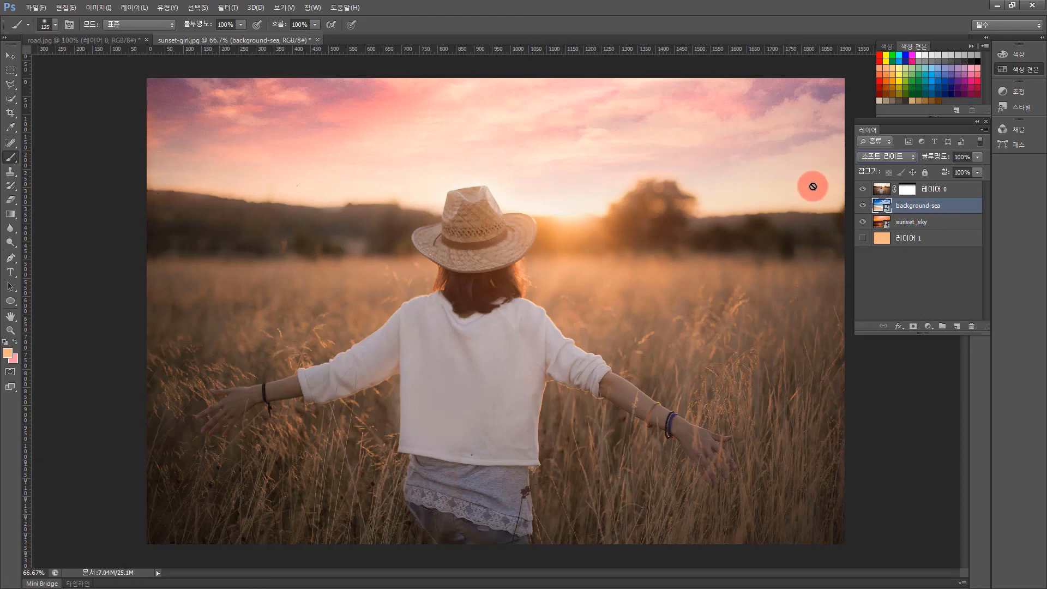
Toggle the background-sea layer's visibility repeatedly to compare the sky with and without it.
{"action": "left_click", "coordinate": [863, 206]}
{"action": "left_click", "coordinate": [863, 205]}
{"action": "left_click", "coordinate": [863, 205]}
{"action": "left_click", "coordinate": [863, 205]}
{"action": "left_click", "coordinate": [863, 206]}
{"action": "left_click", "coordinate": [863, 205]}
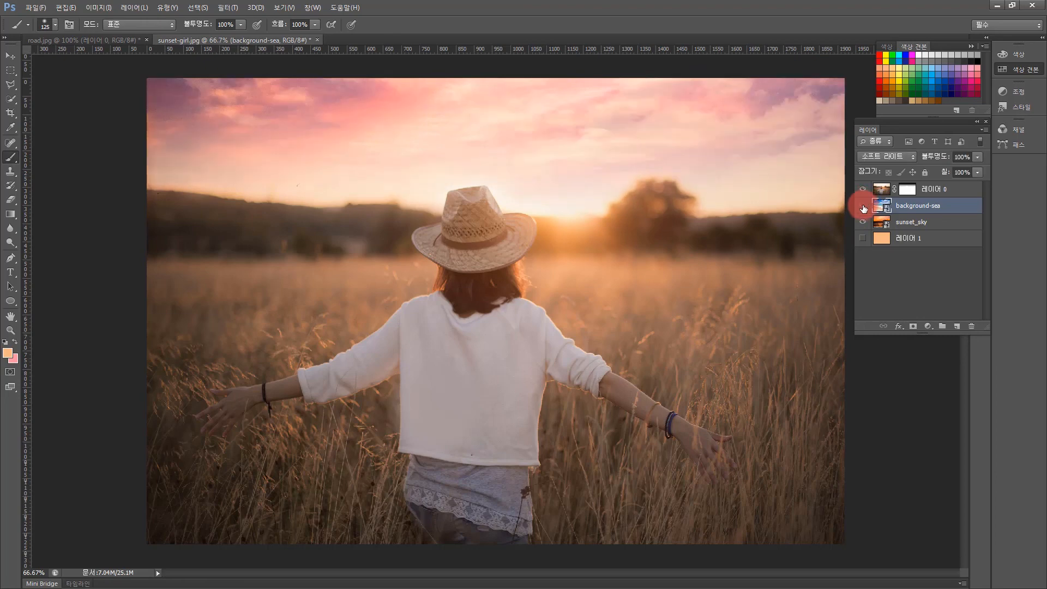
{"action": "left_click", "coordinate": [863, 206]}
{"action": "left_click", "coordinate": [863, 206]}
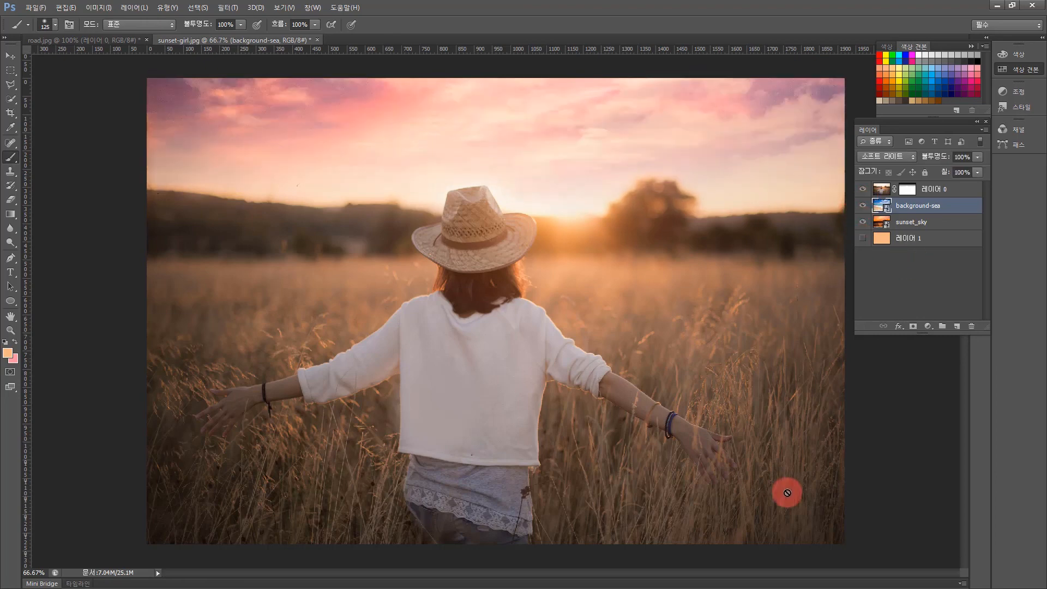